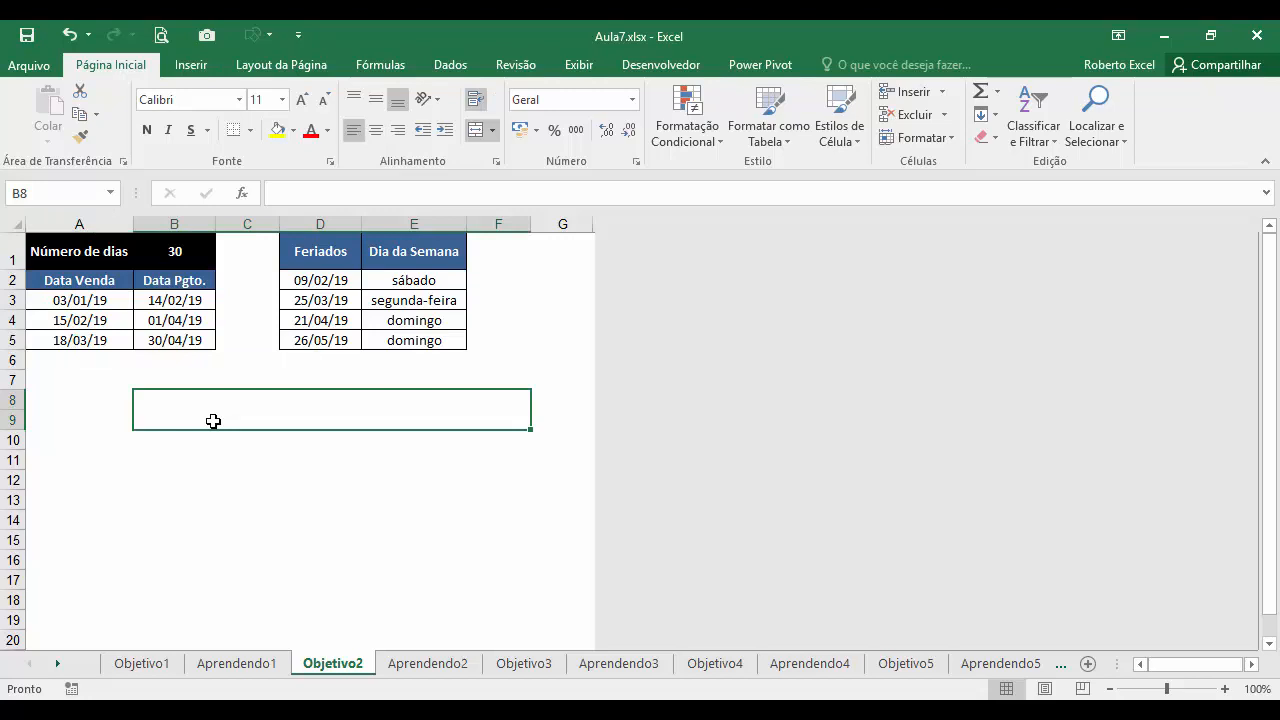
- Enter the formula =A3+B1 in the merged cell B8 of the Objetivo2 sheet
text(=)
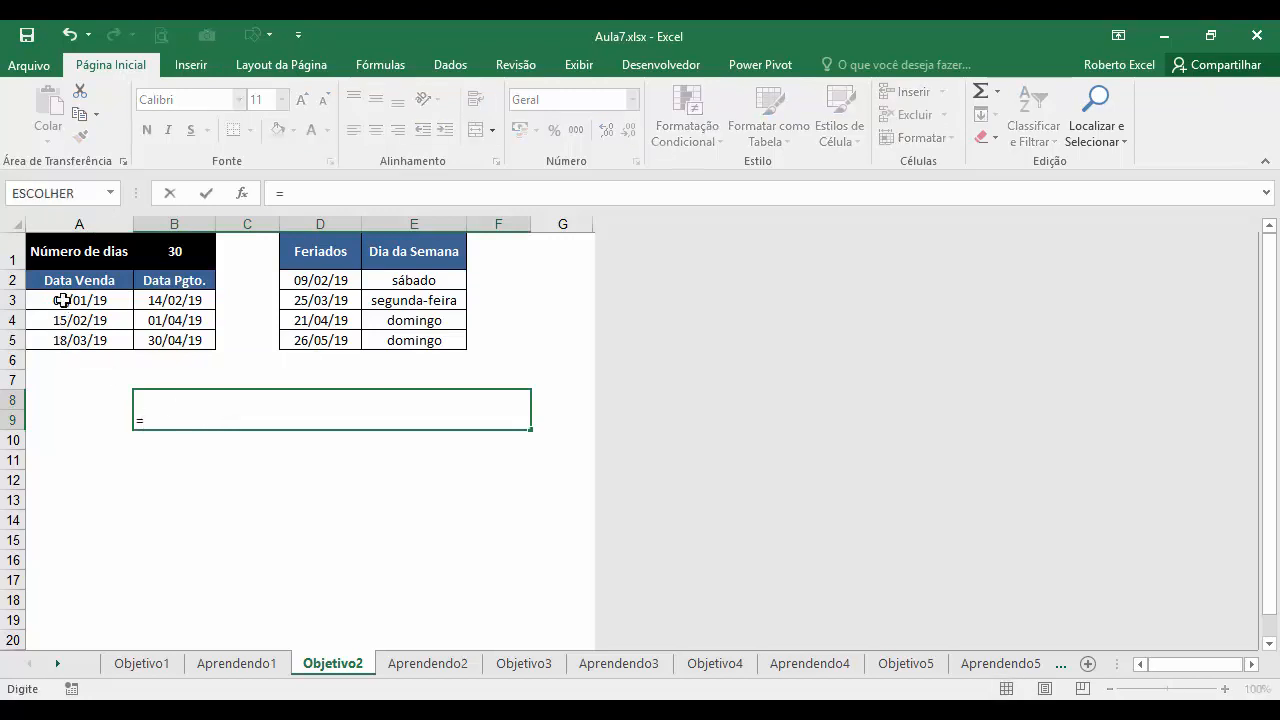
click(60, 298)
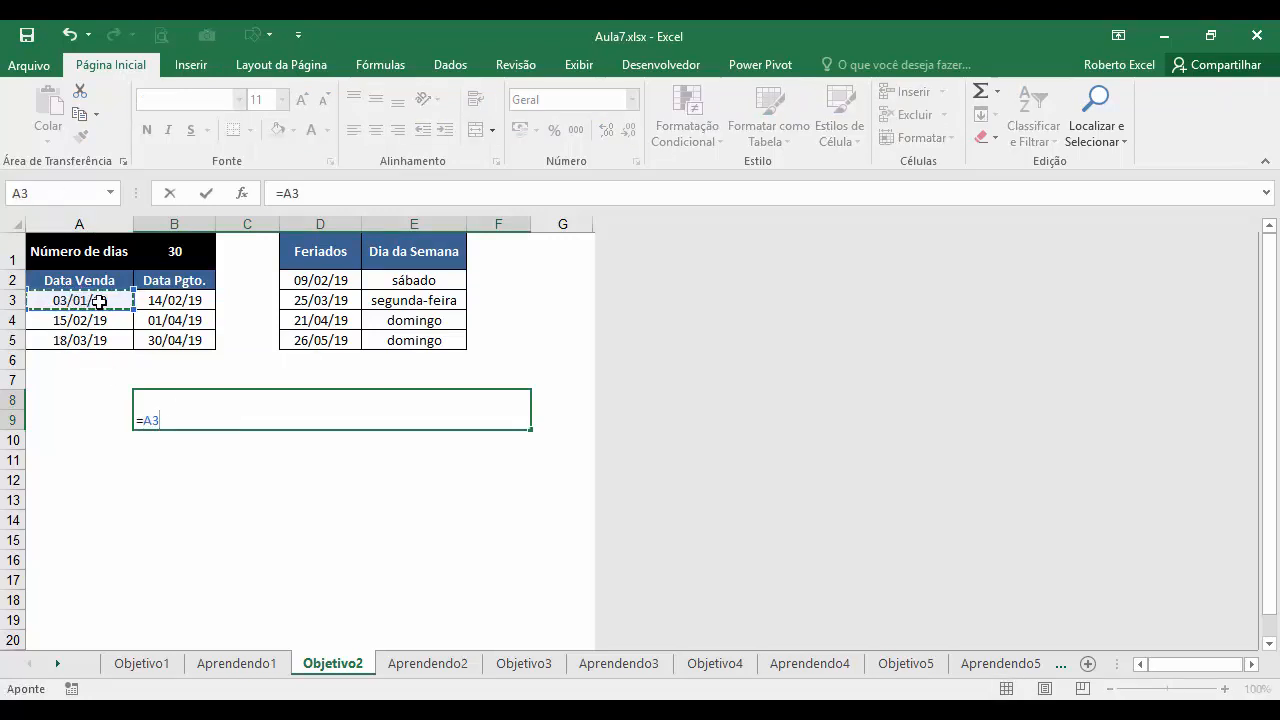
text(+)
click(174, 254)
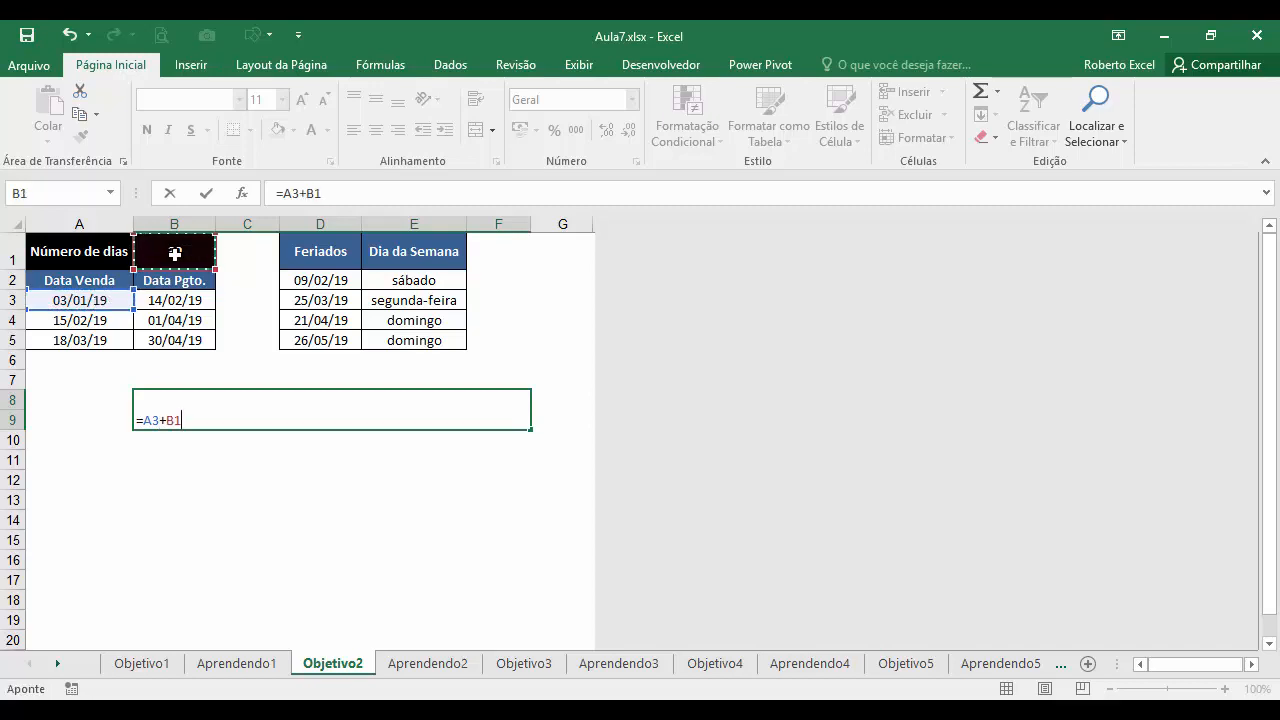
key(Return)
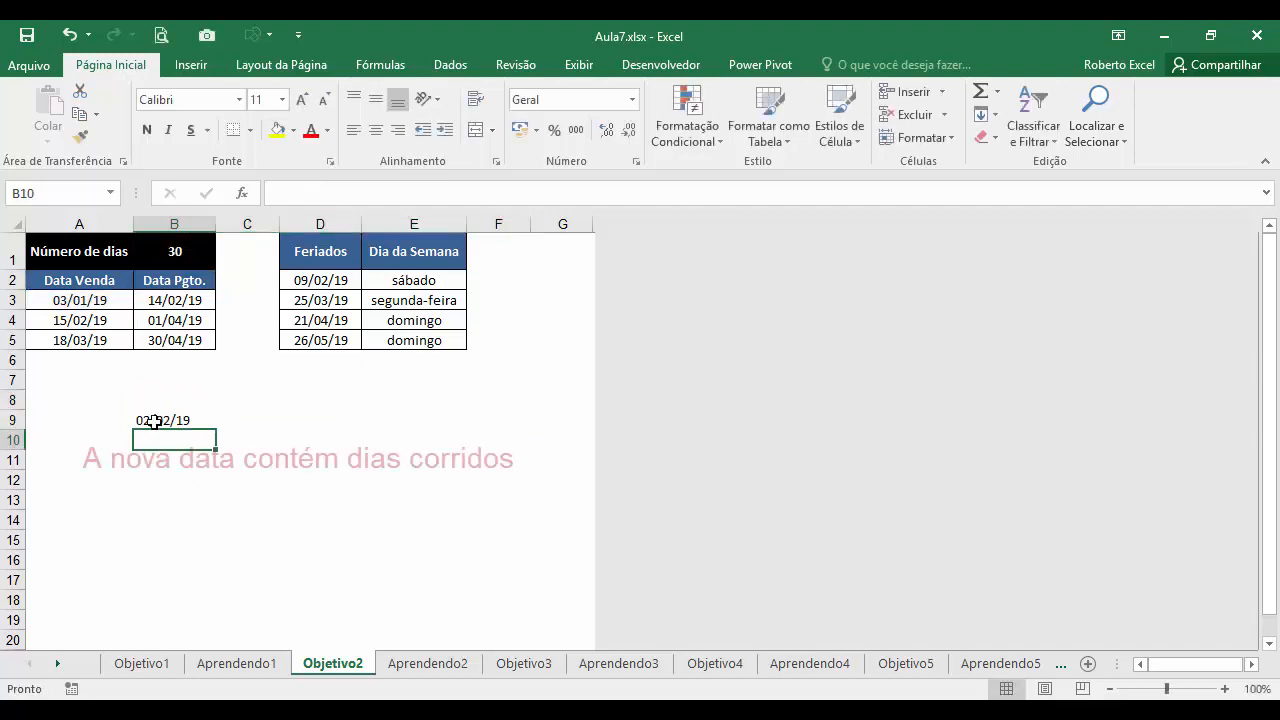
click(155, 425)
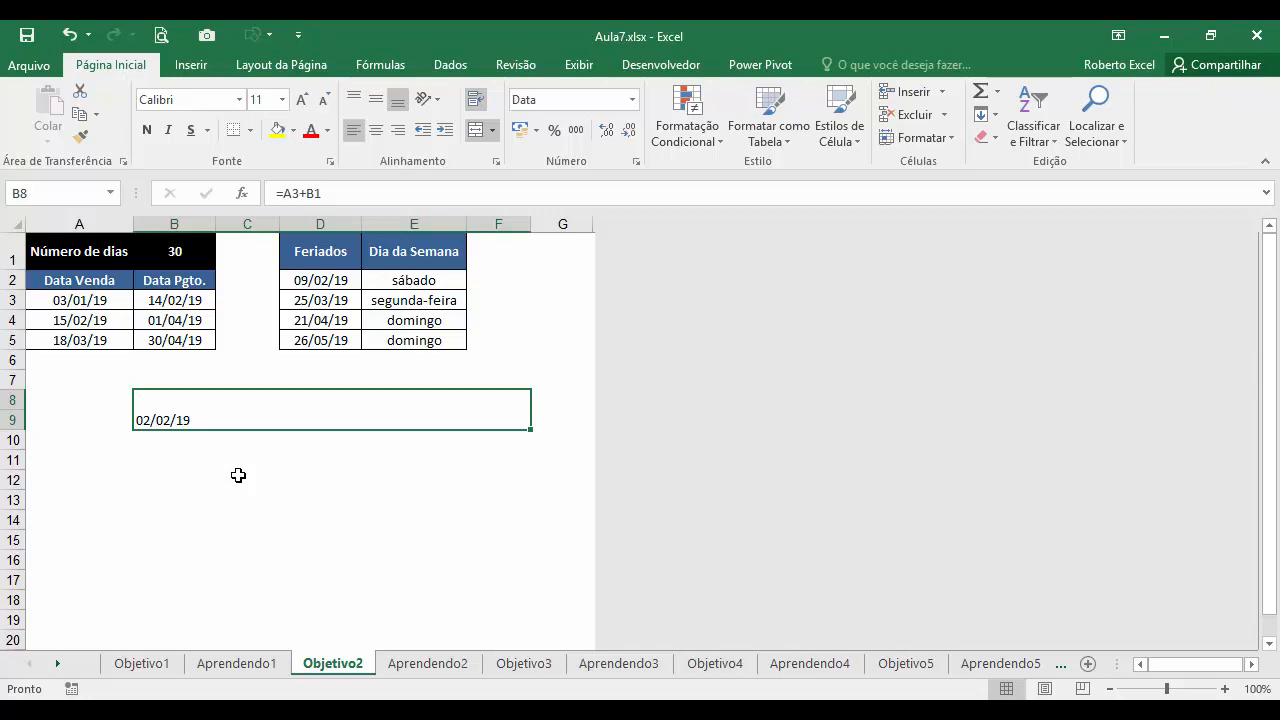
- On the Aprendendo2 sheet, insert the DIATRABALHO function in cell B3 with A3 as the Data_inicial argument
click(419, 666)
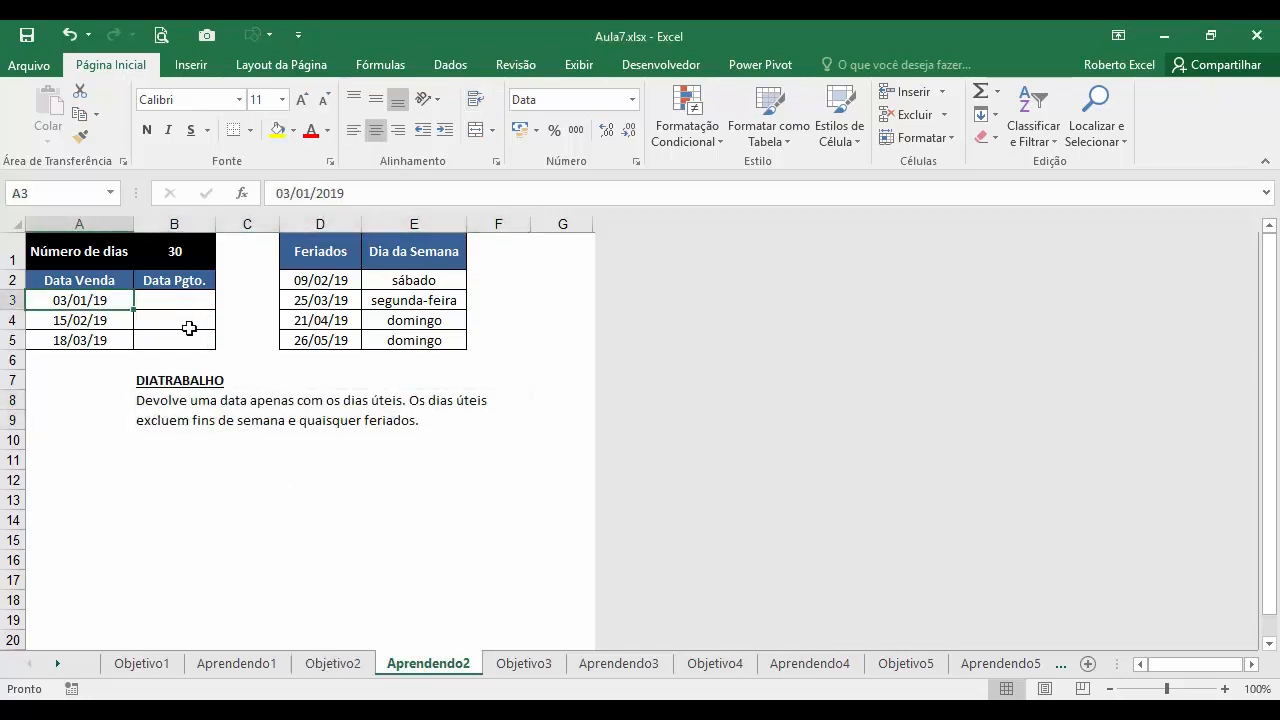
click(174, 303)
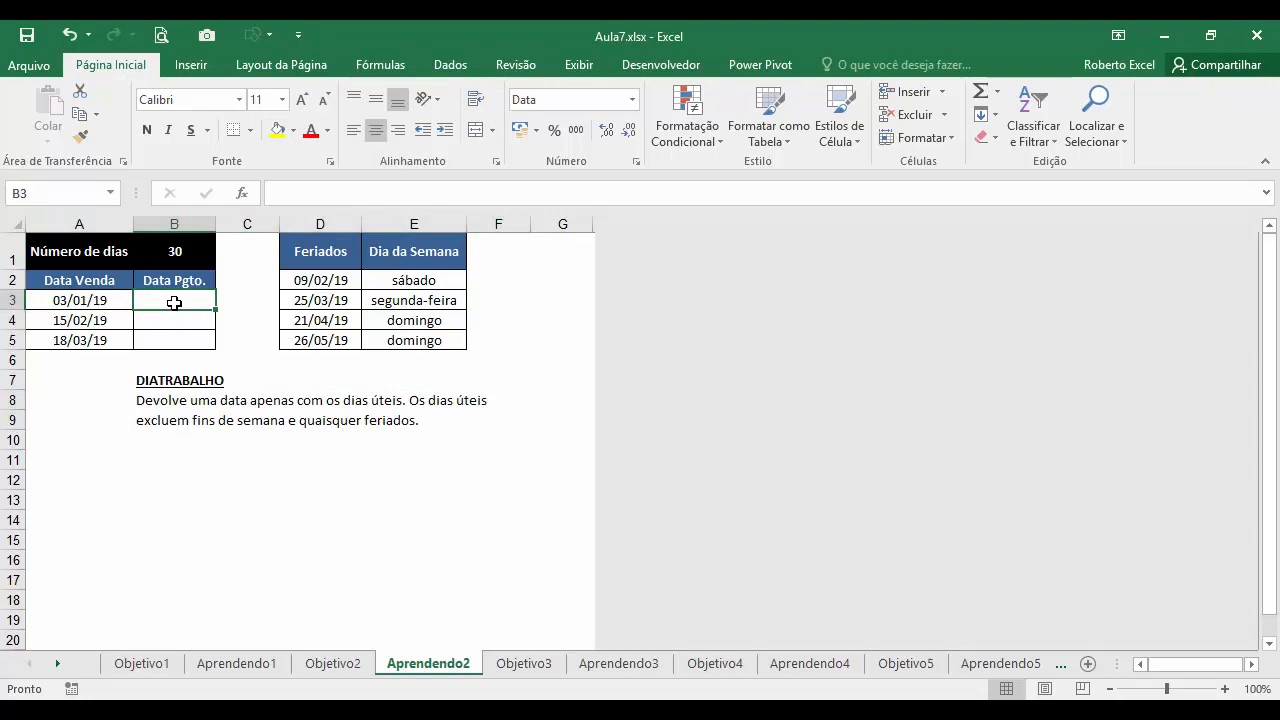
click(243, 194)
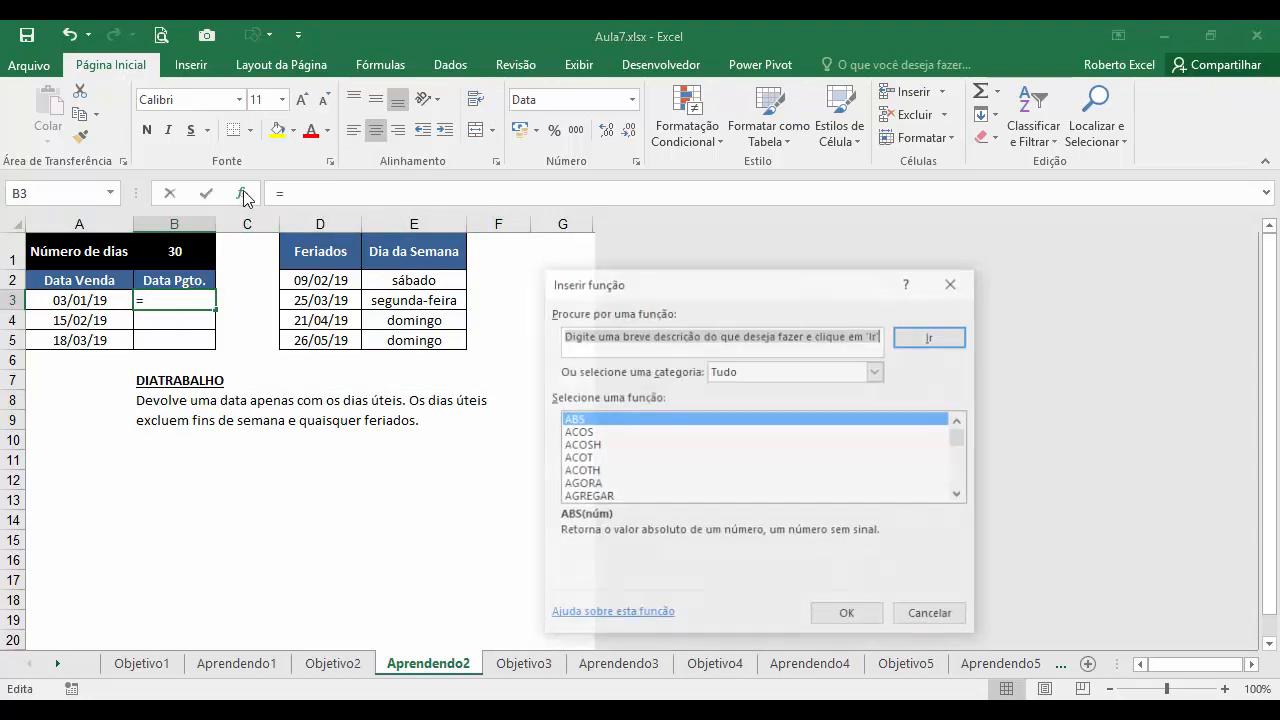
click(883, 375)
click(800, 390)
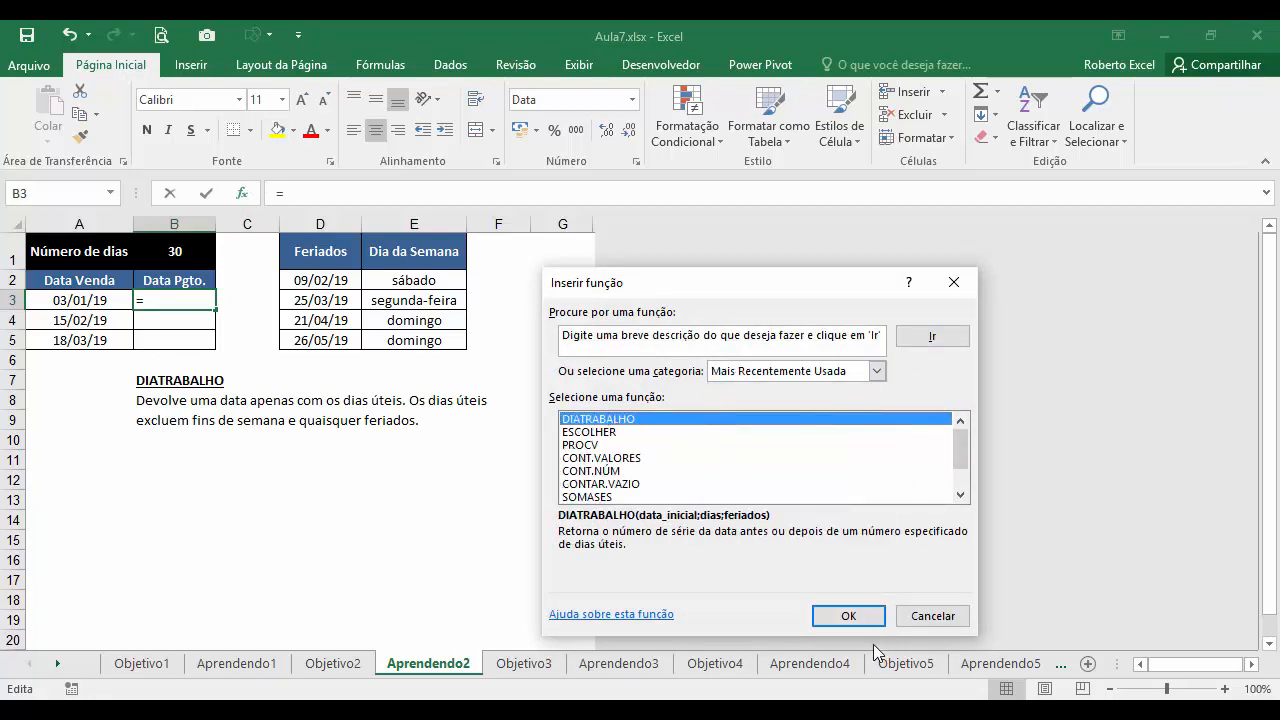
click(852, 618)
drag(614, 330, 379, 344)
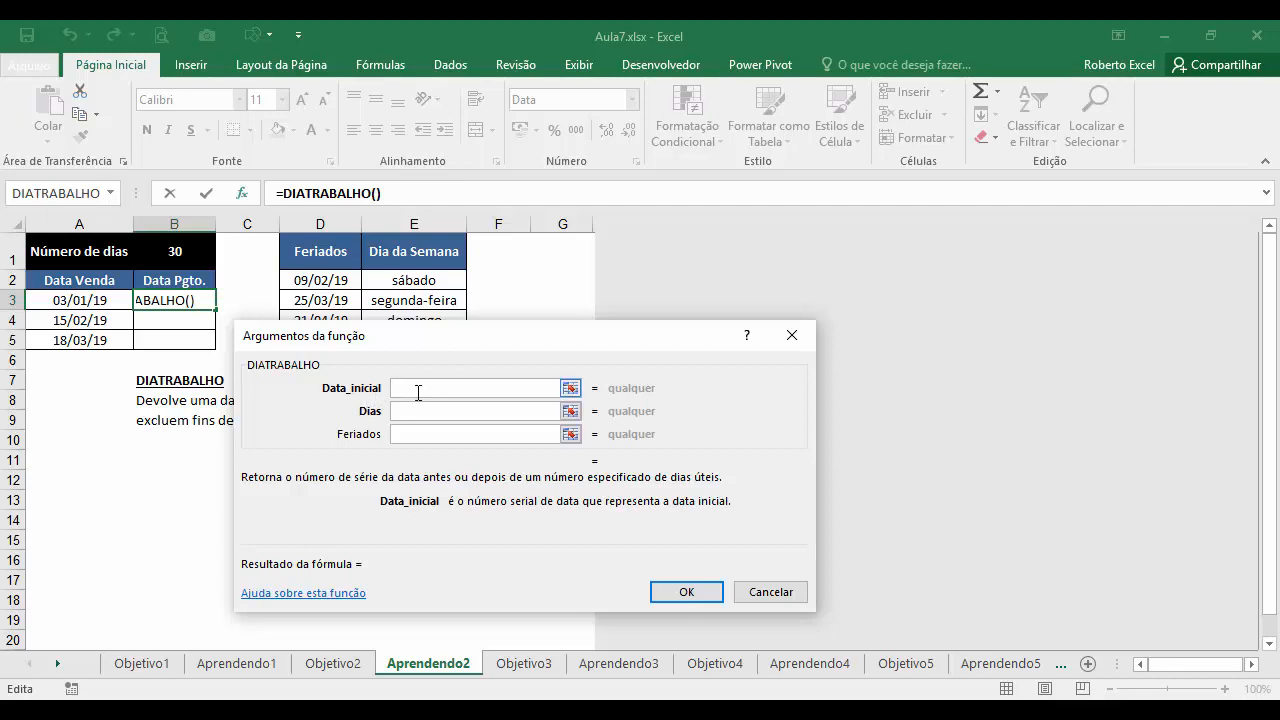
click(80, 300)
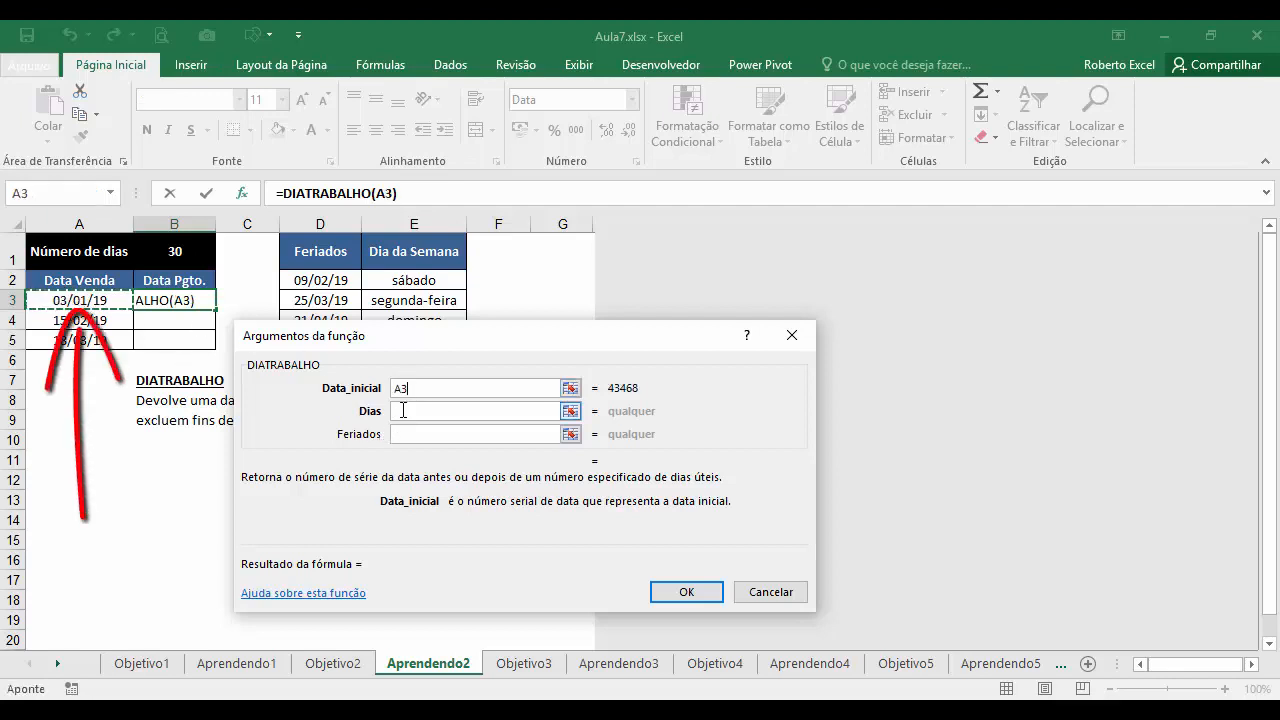
click(405, 410)
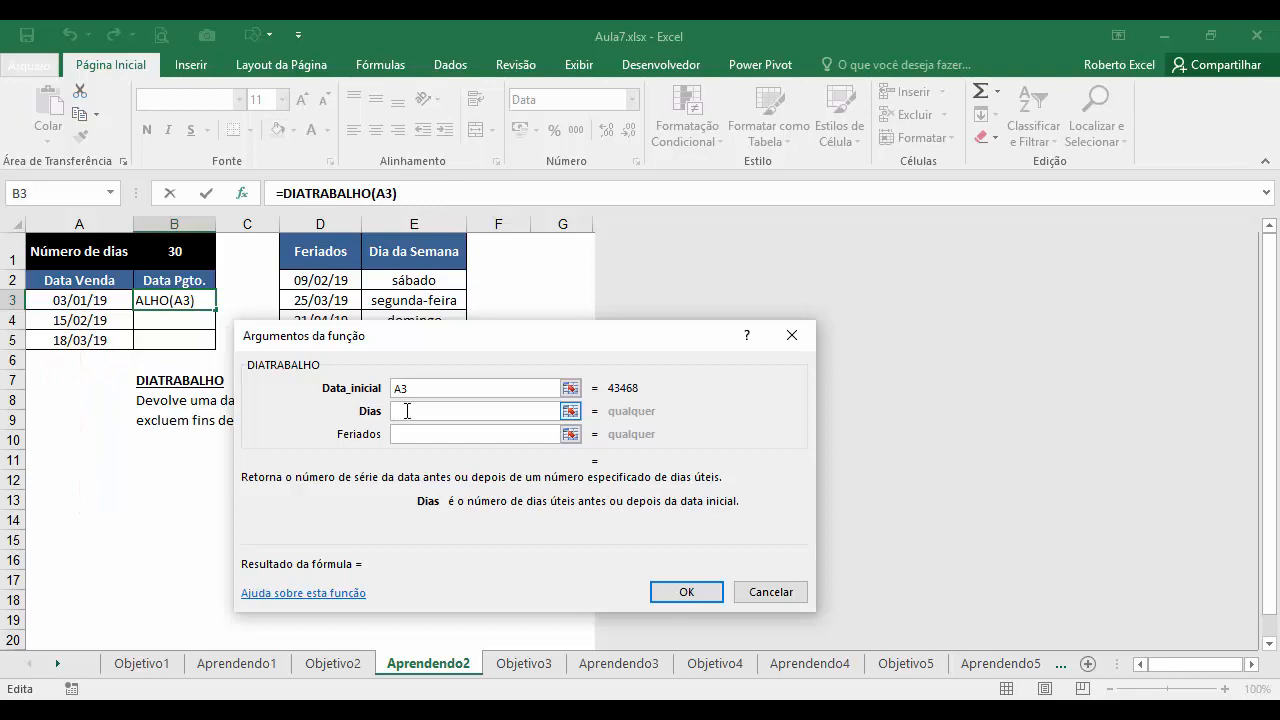
- Try 30 and -15 as the Dias argument of DIATRABALHO, and clear the value
text(30)
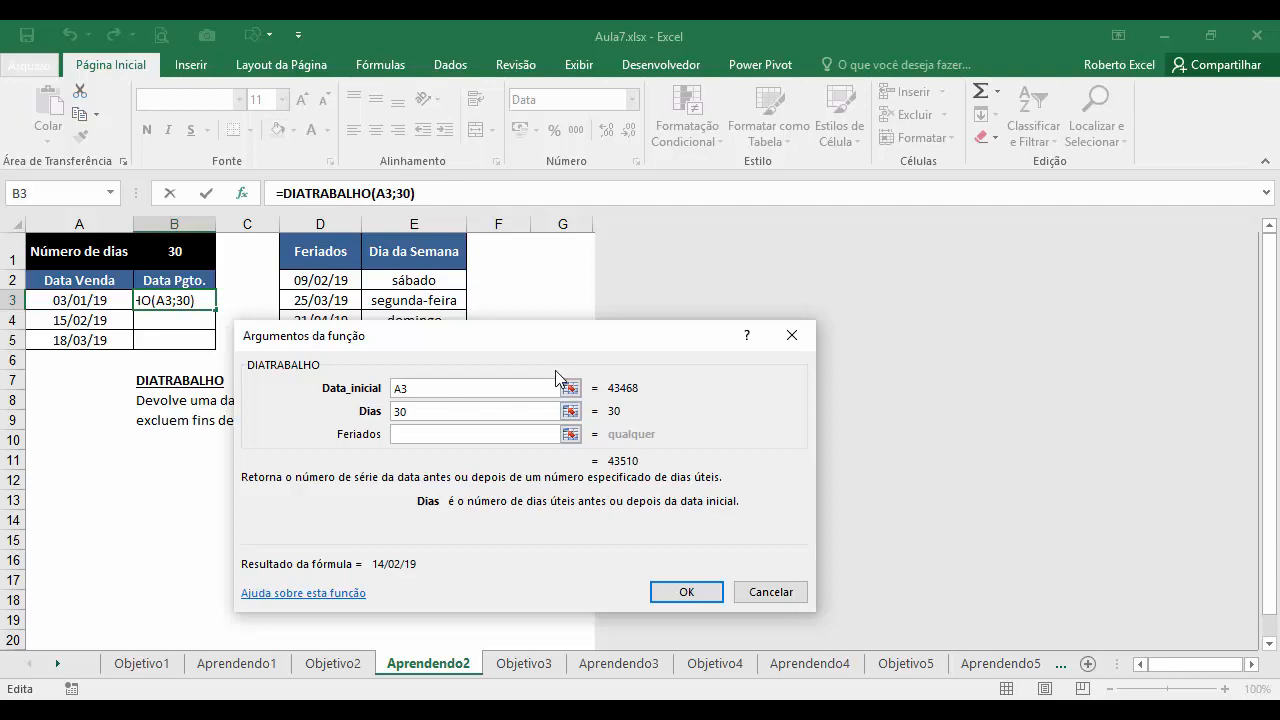
key(BackSpace)
key(BackSpace)
text(-15)
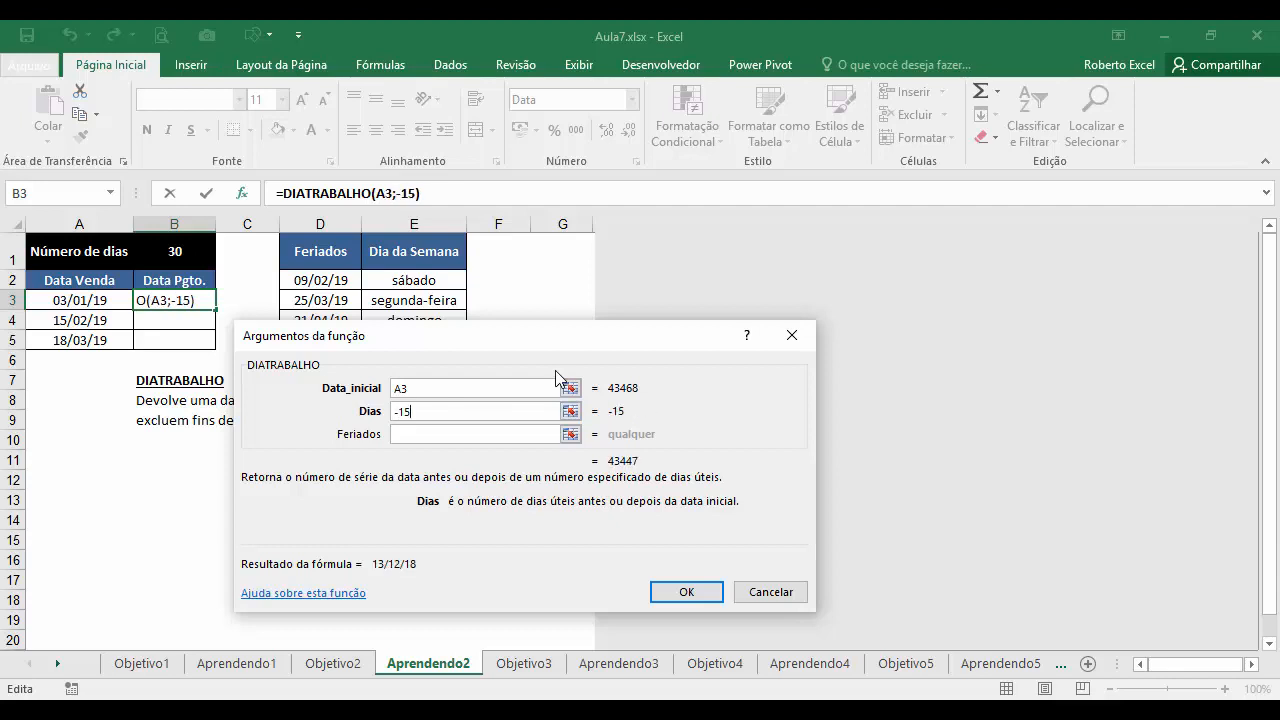
key(BackSpace)
key(BackSpace)
key(BackSpace)
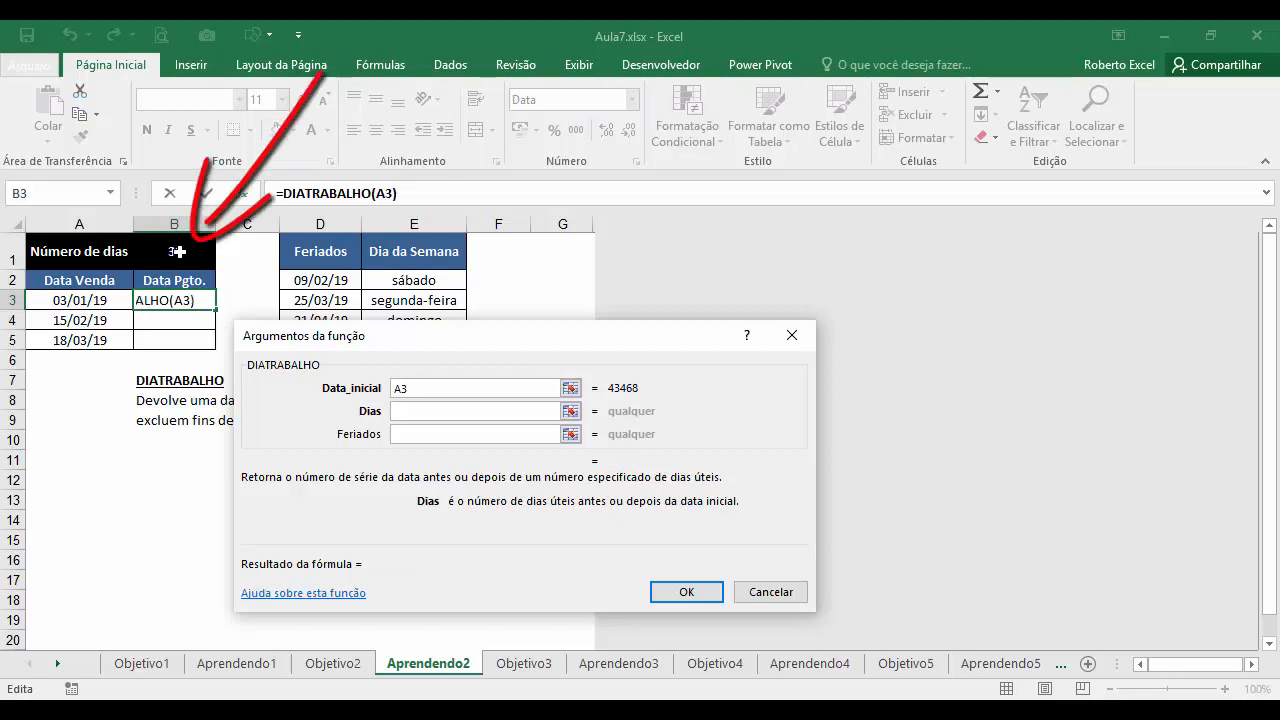
- Reference cell B1 as the Dias argument and the absolute holiday range $D$2:$D$5 as the Feriados argument
click(180, 251)
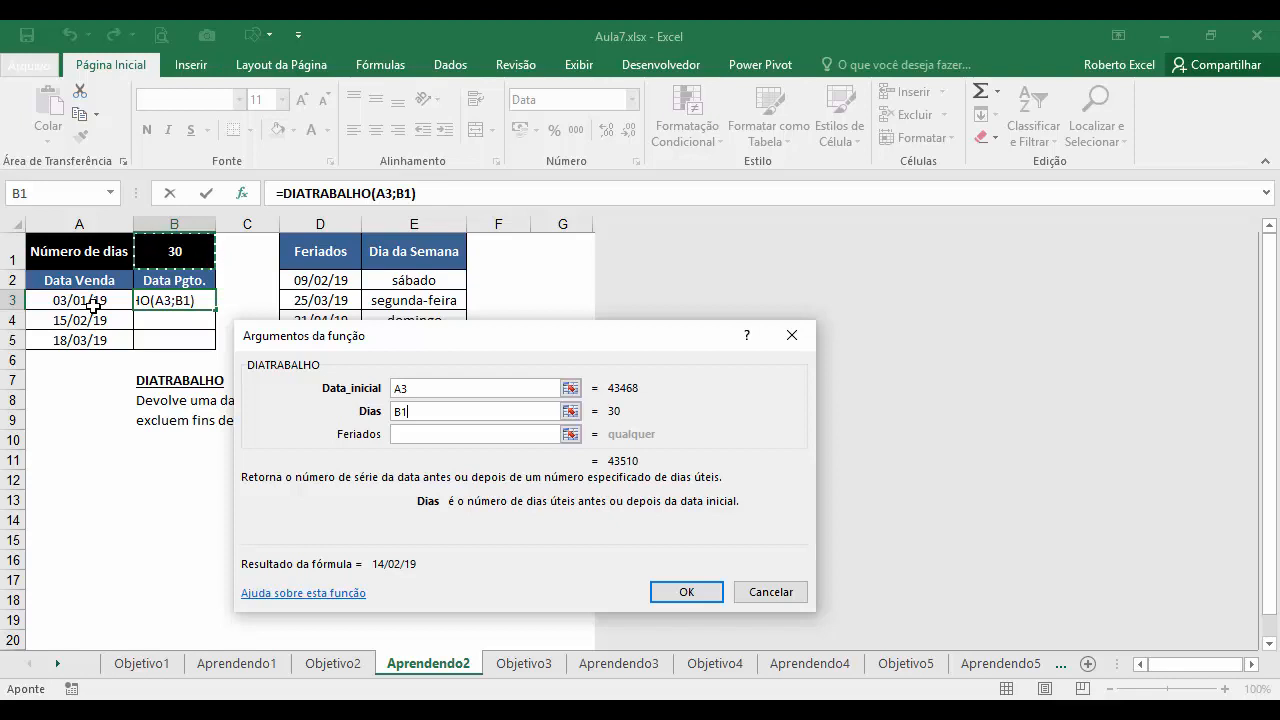
click(414, 438)
drag(385, 342, 387, 384)
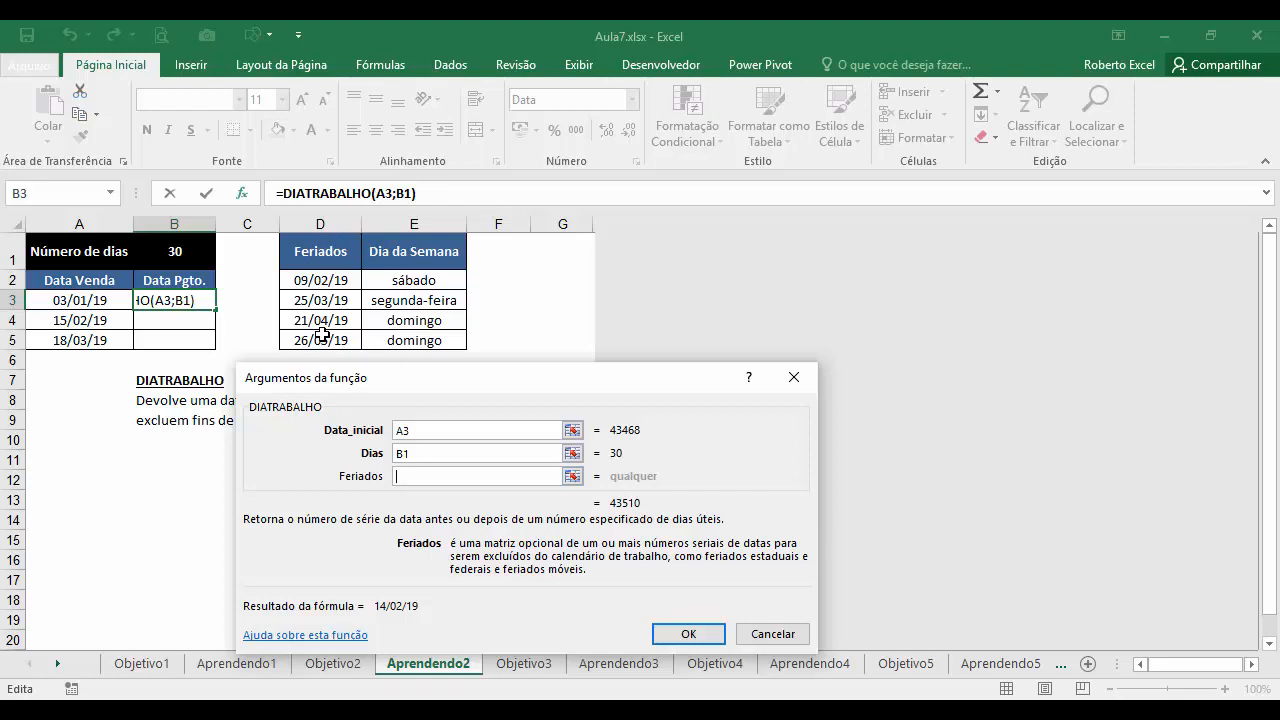
drag(332, 378, 371, 378)
click(328, 281)
drag(328, 281, 340, 340)
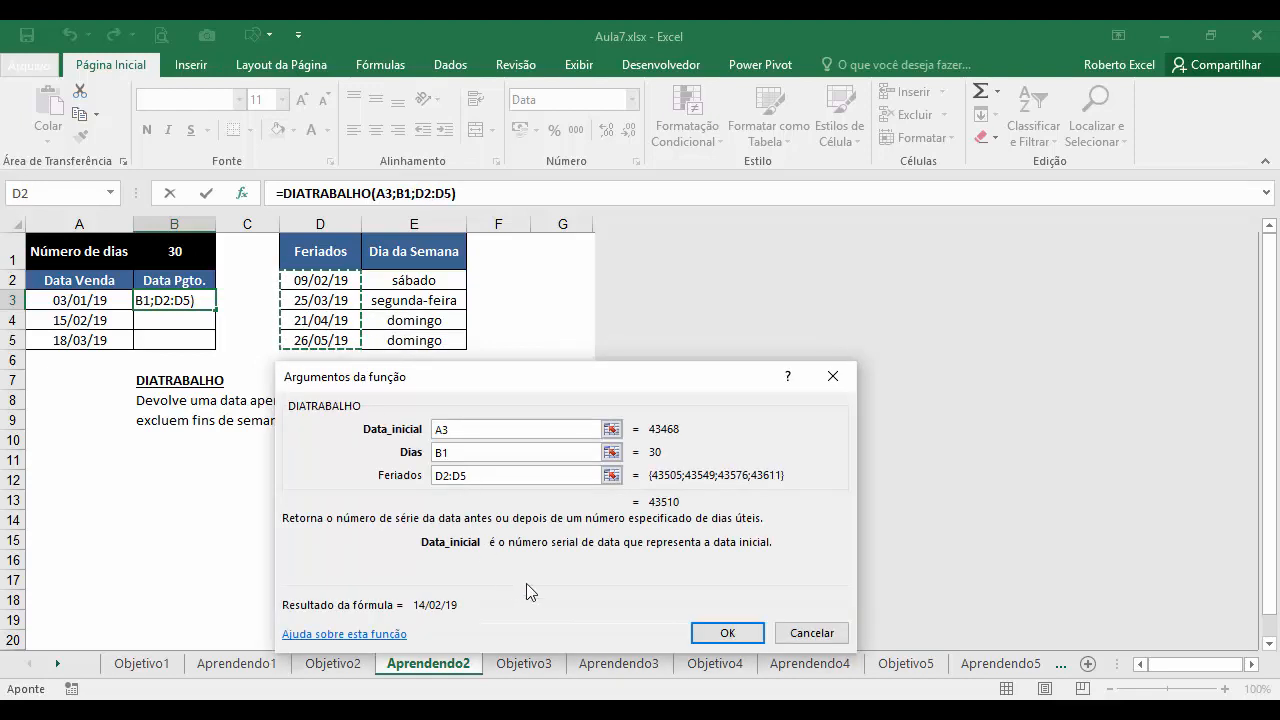
key(F4)
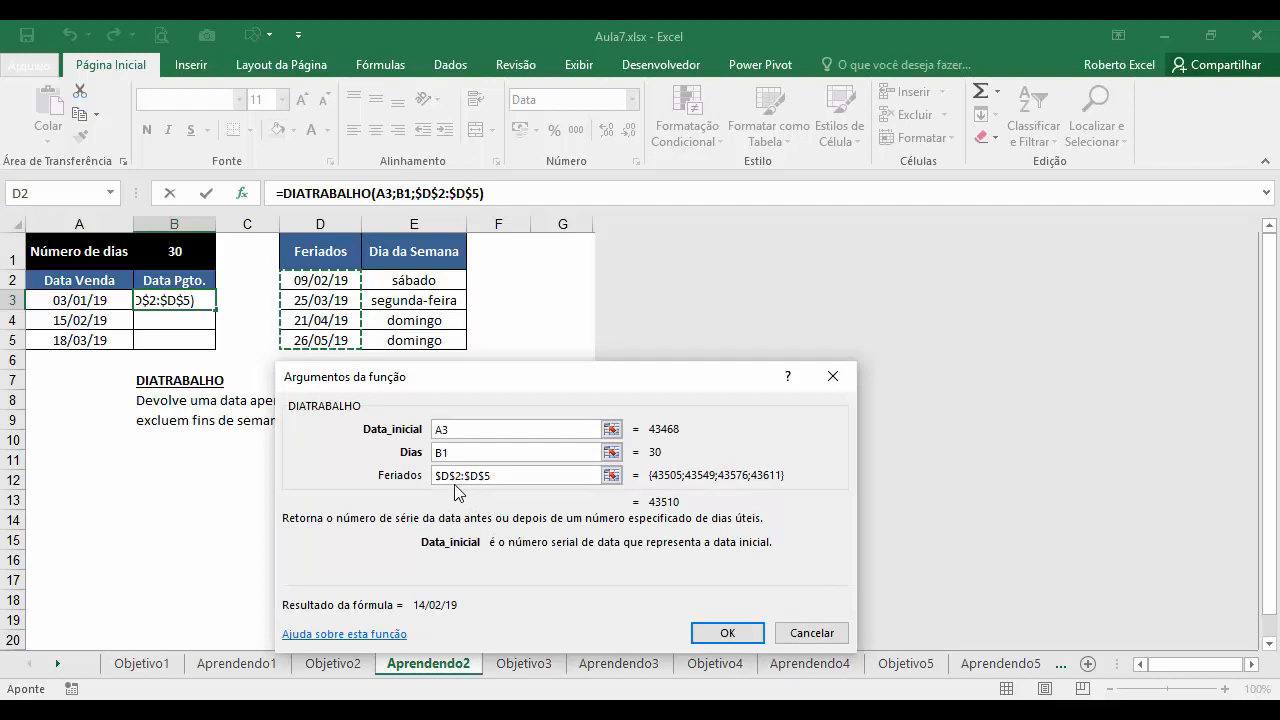
- Change the Dias reference to B$1, confirm the DIATRABALHO function, and fill the formula down to B5
click(447, 454)
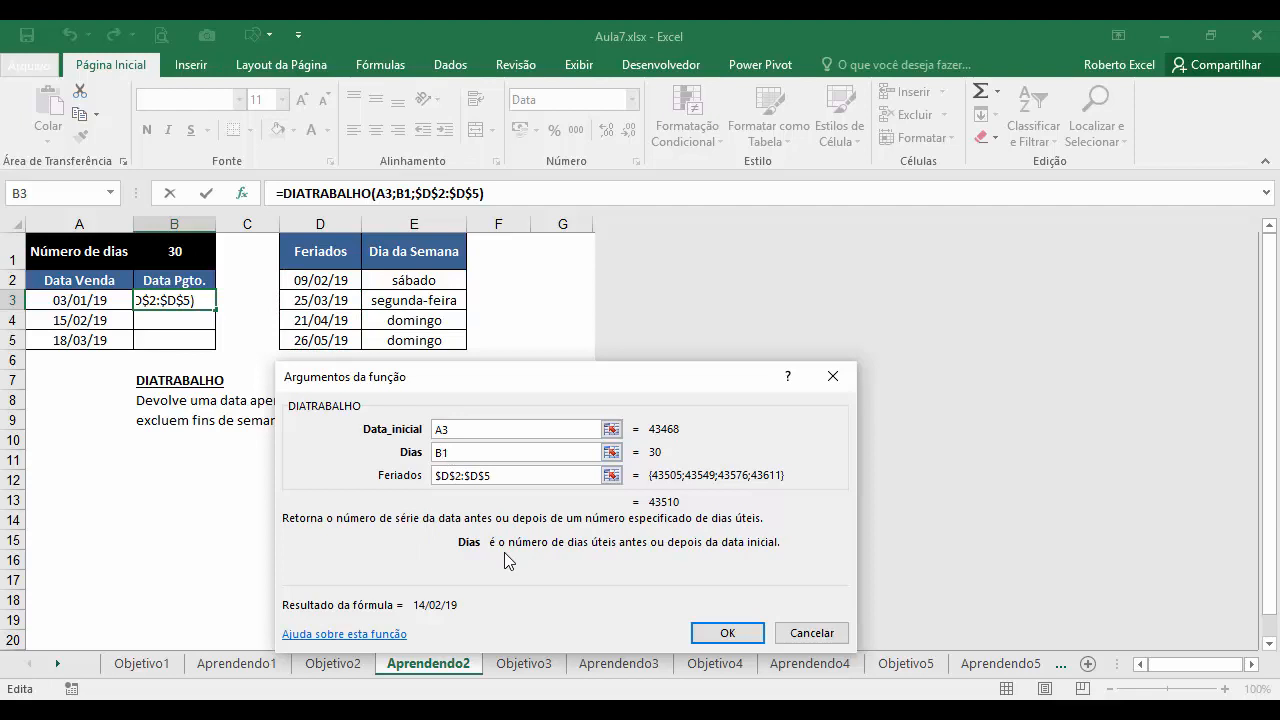
key(F4)
key(F4)
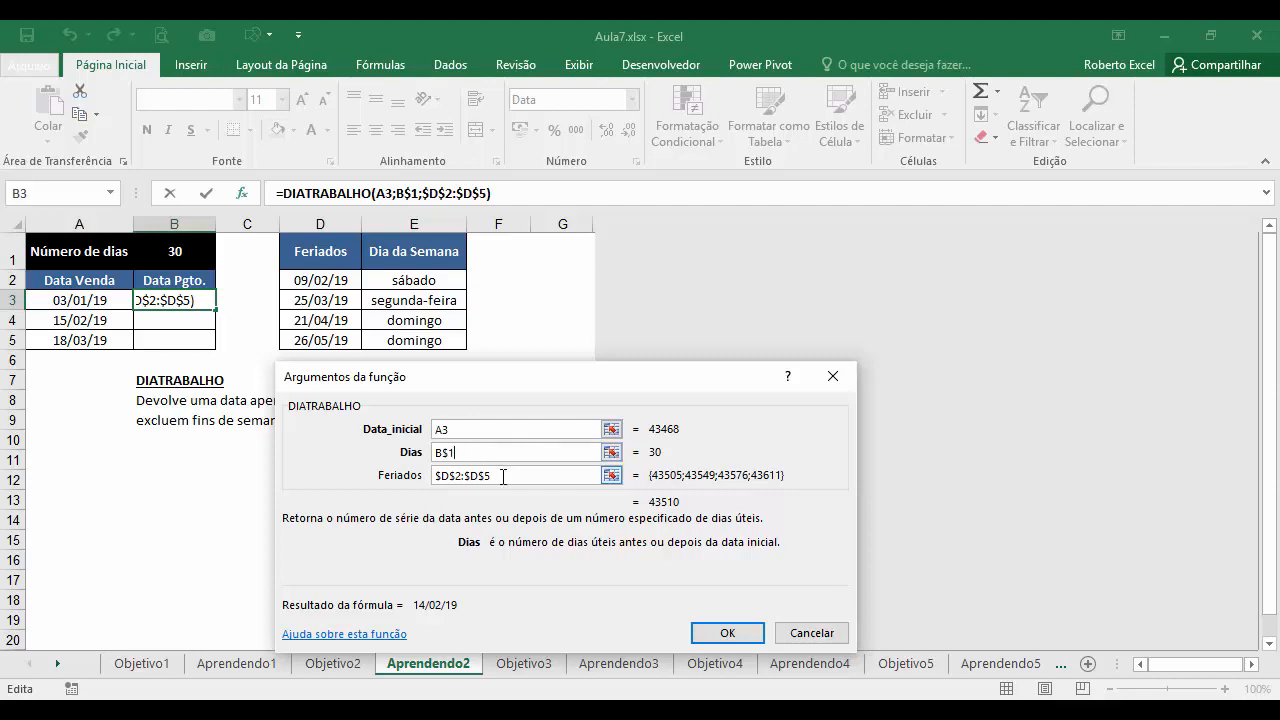
click(726, 633)
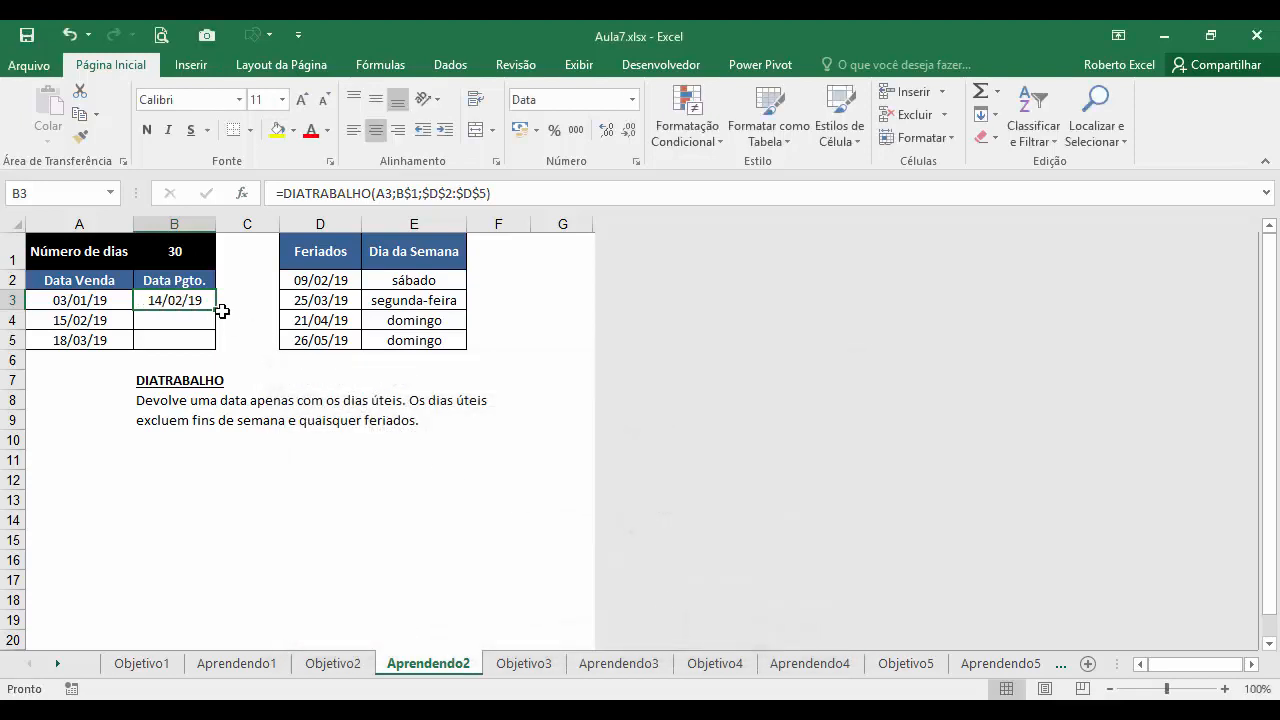
drag(215, 310, 216, 346)
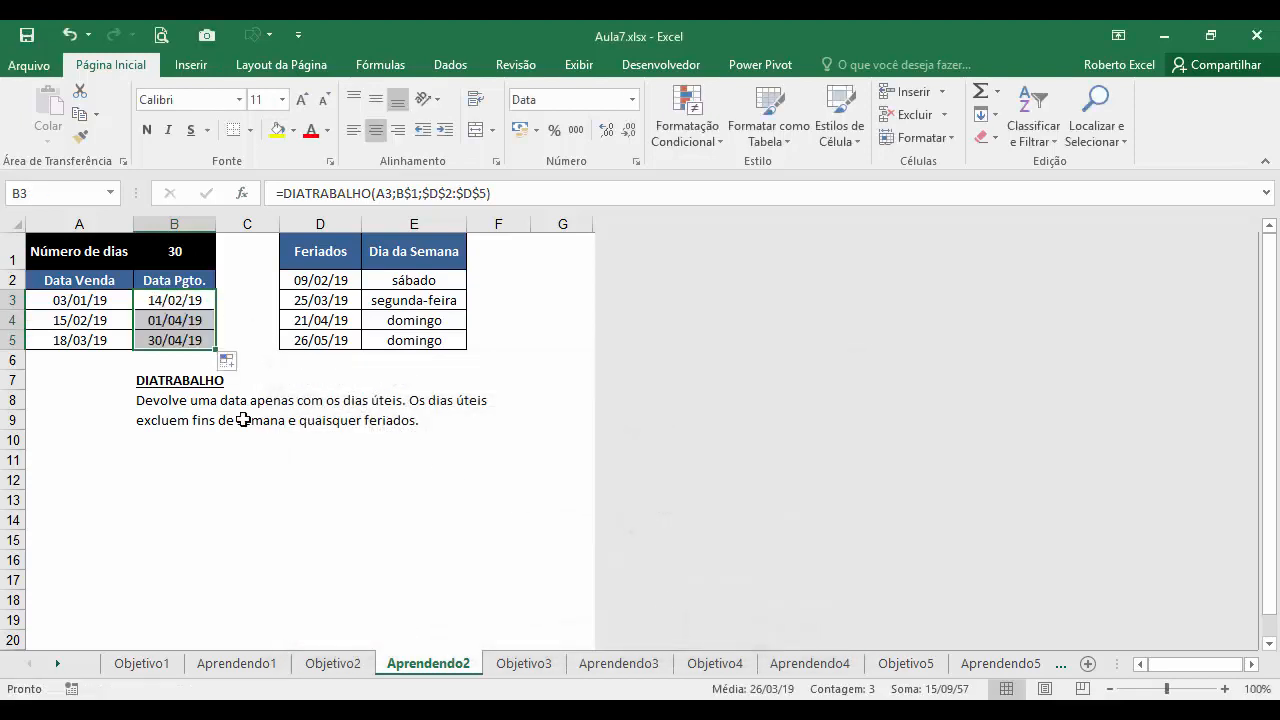
- Compare the DIATRABALHO date in B3 of Aprendendo2 with the simple date addition on the Objetivo2 sheet
click(172, 302)
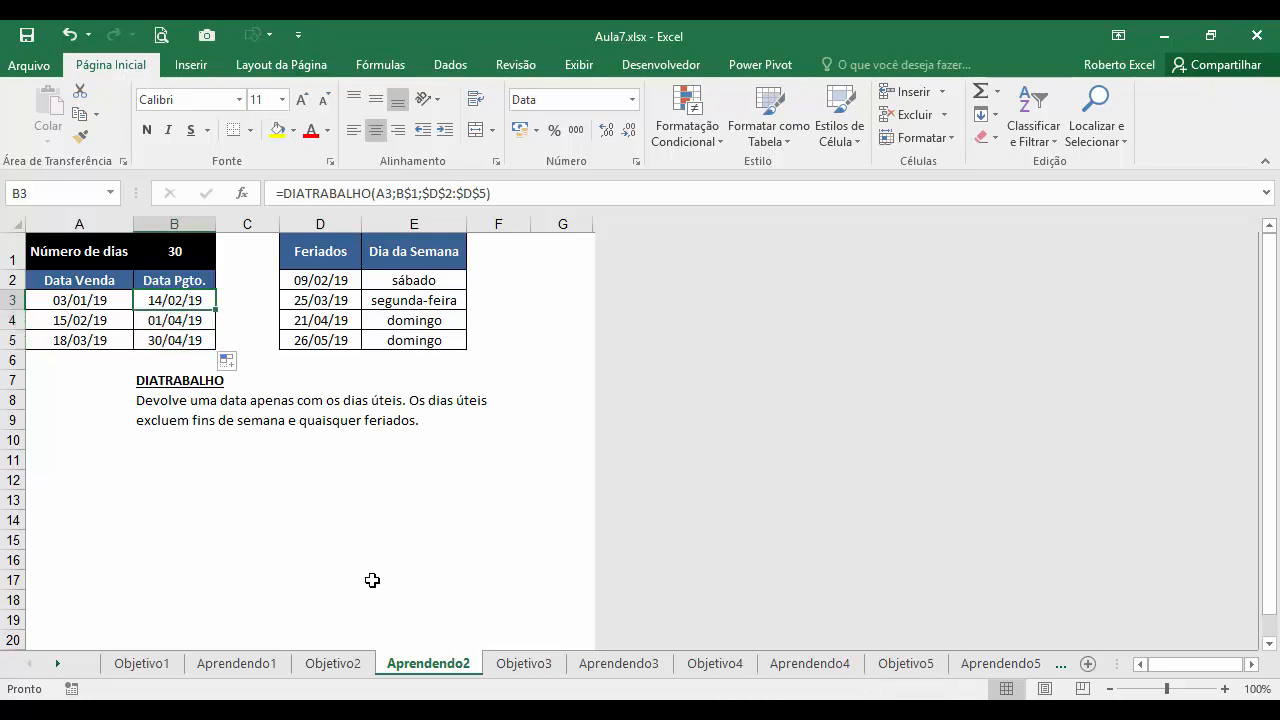
click(333, 664)
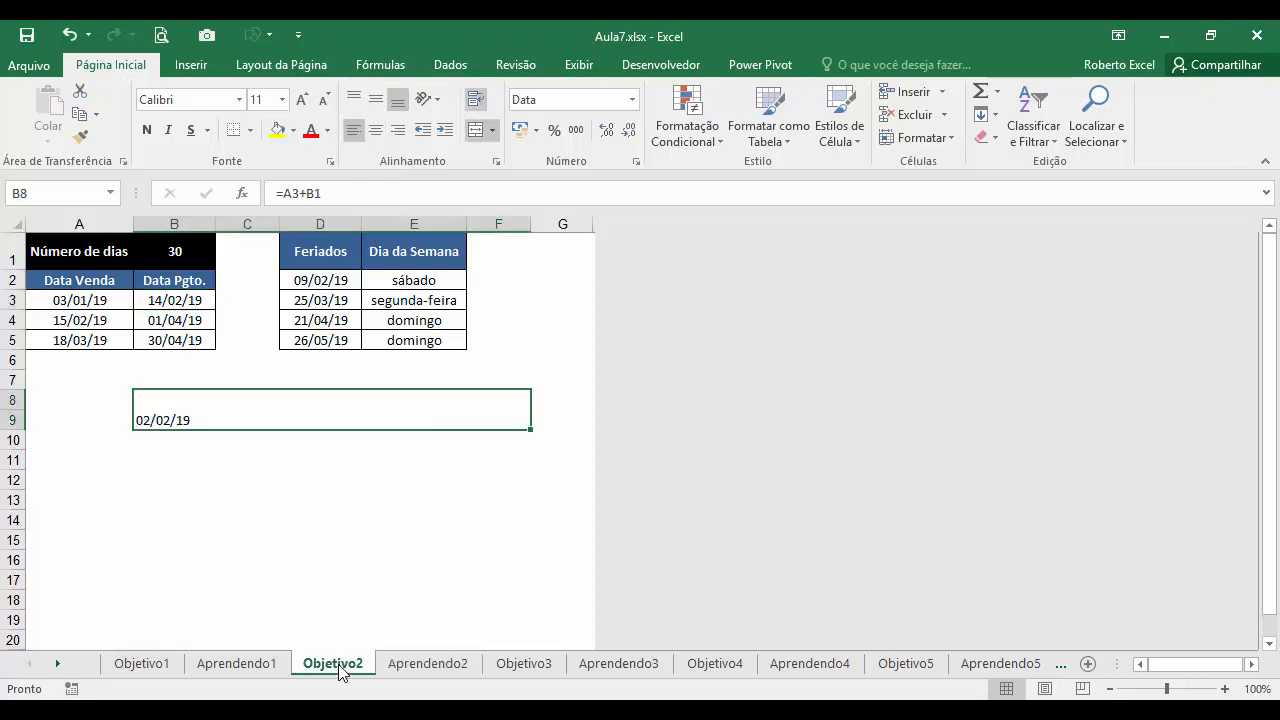
click(86, 298)
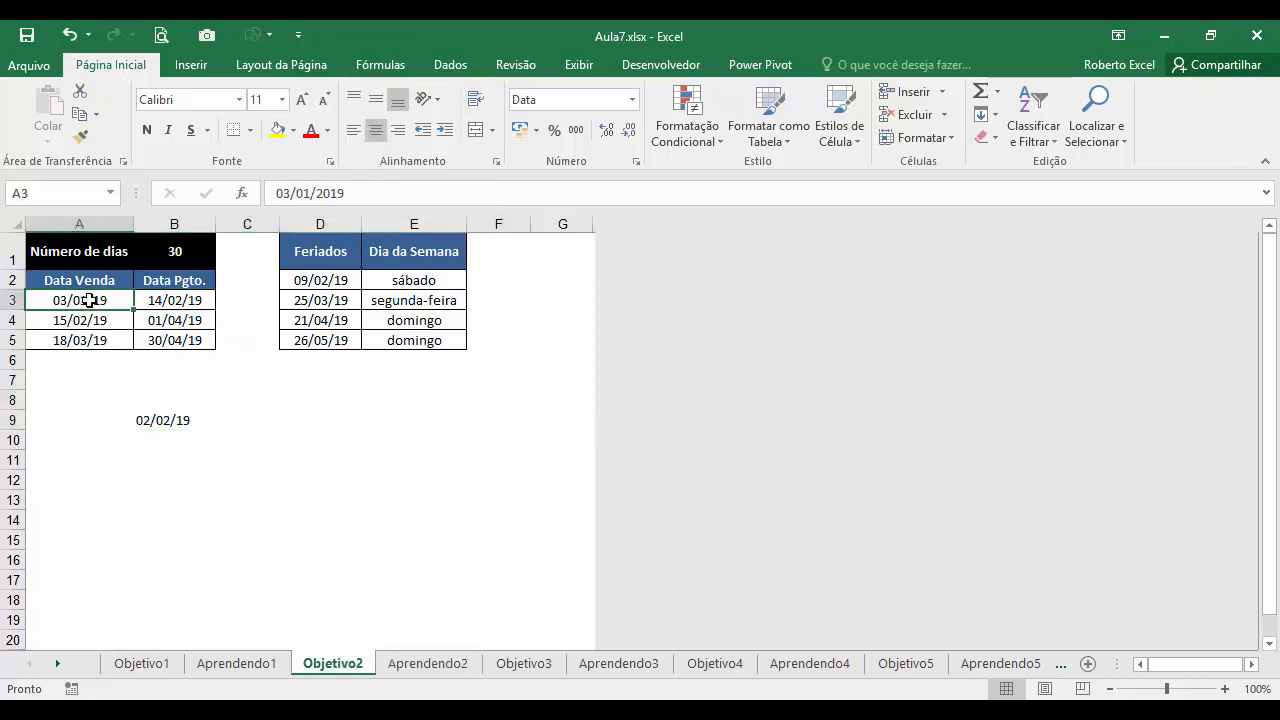
click(166, 258)
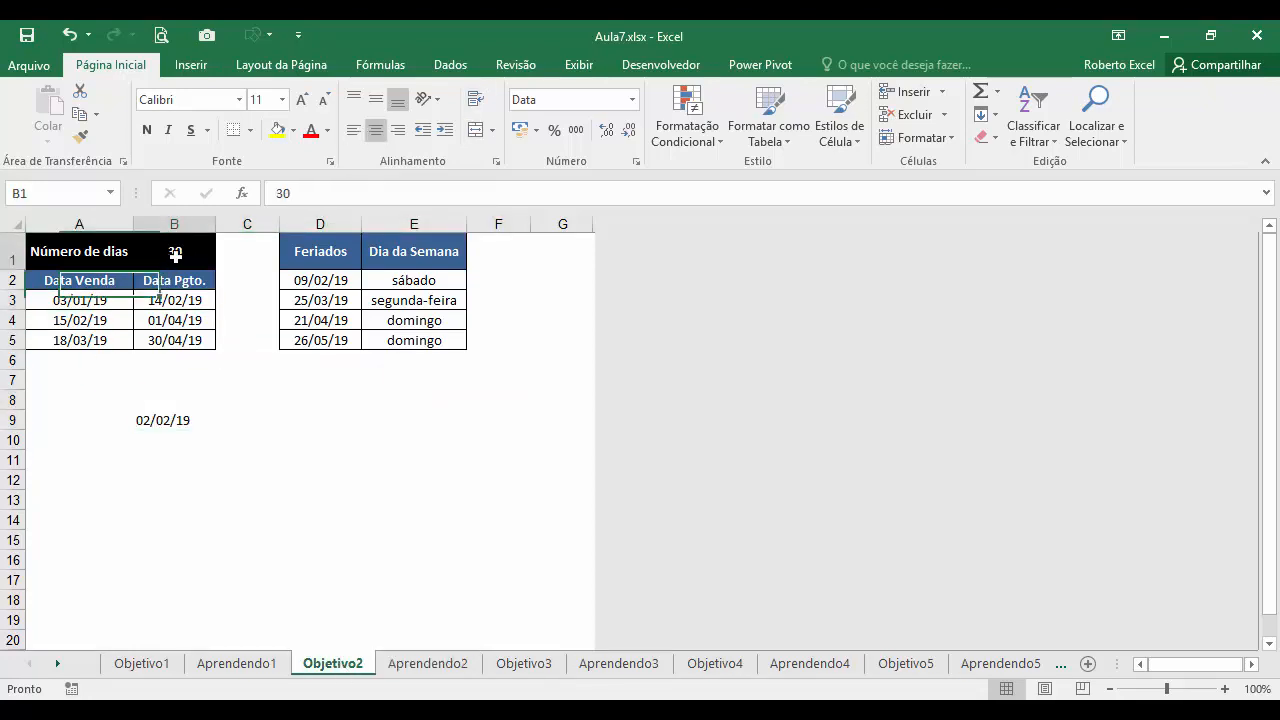
click(190, 420)
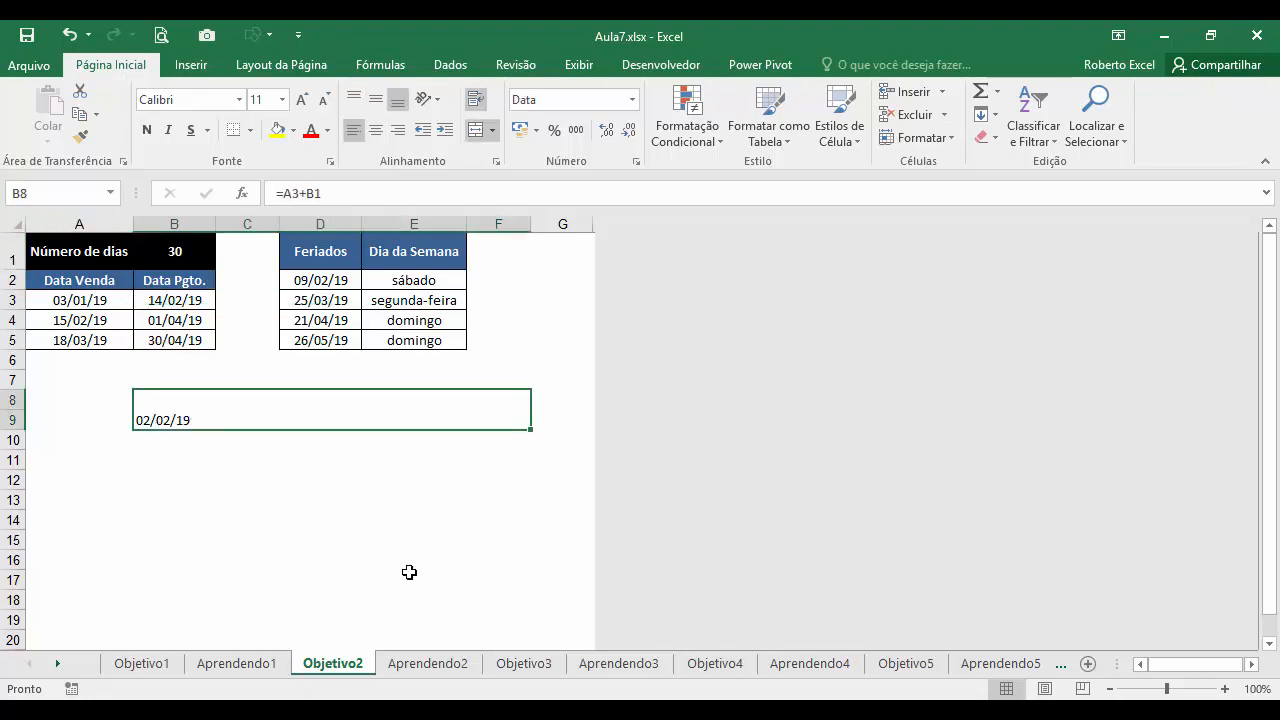
click(428, 664)
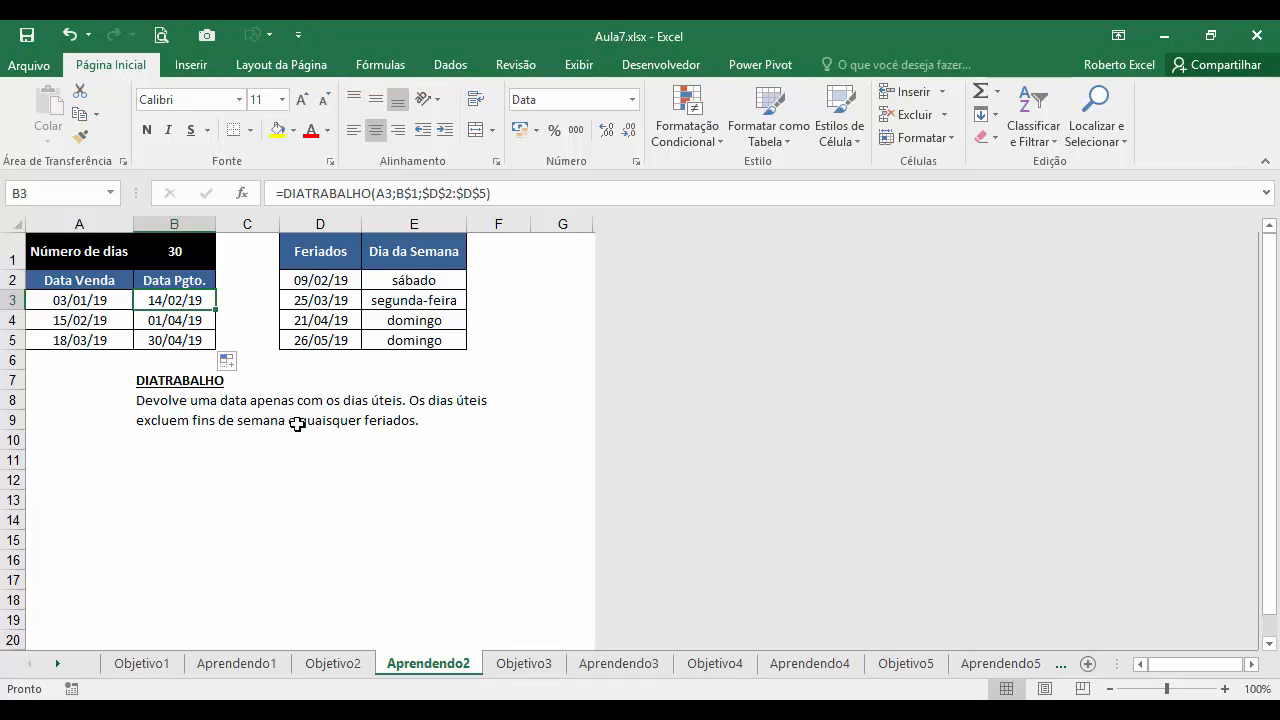
- Open the Aprendendo3 sheet and insert the DIATRABALHOTOTAL function in cell C2
key(ctrl+Page_Down)
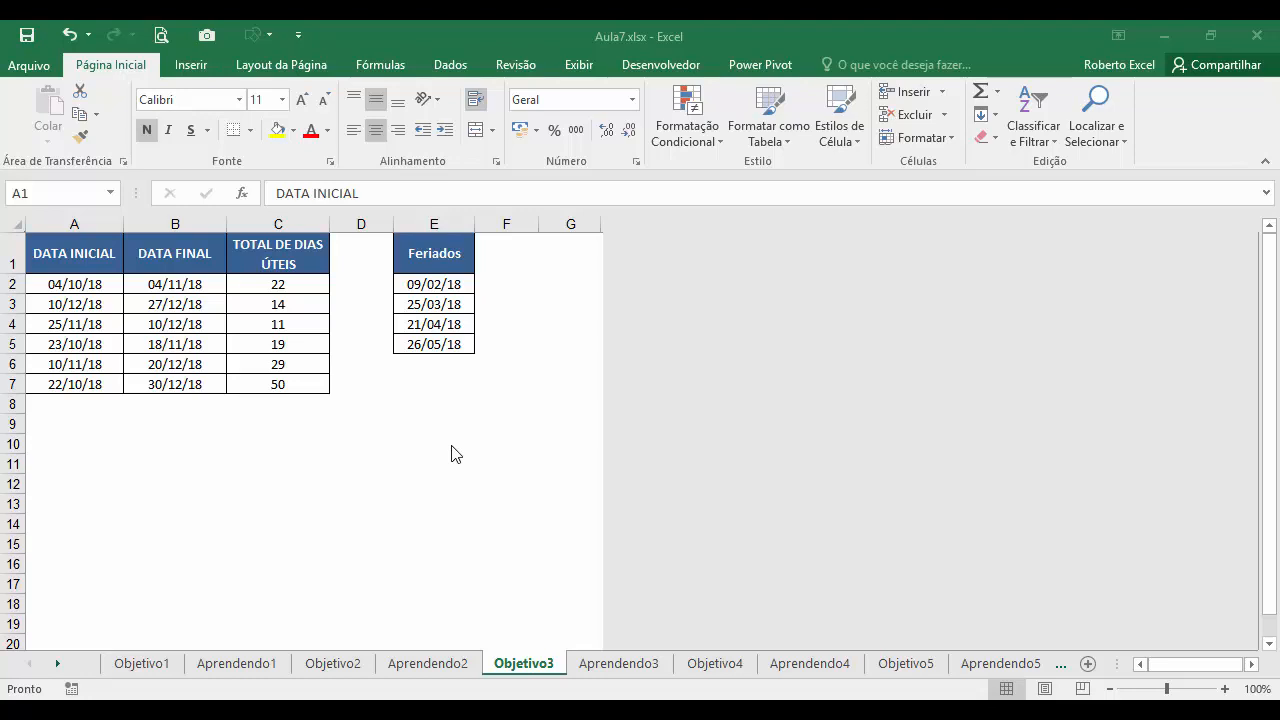
click(617, 665)
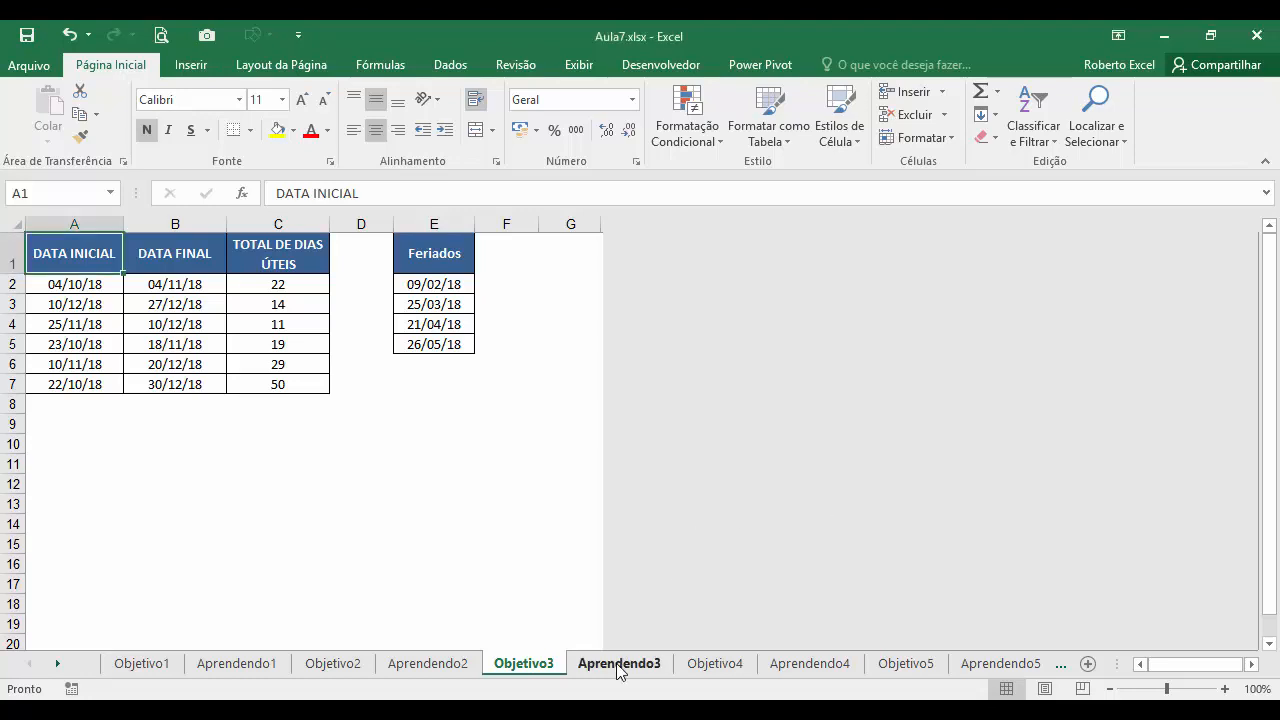
click(618, 665)
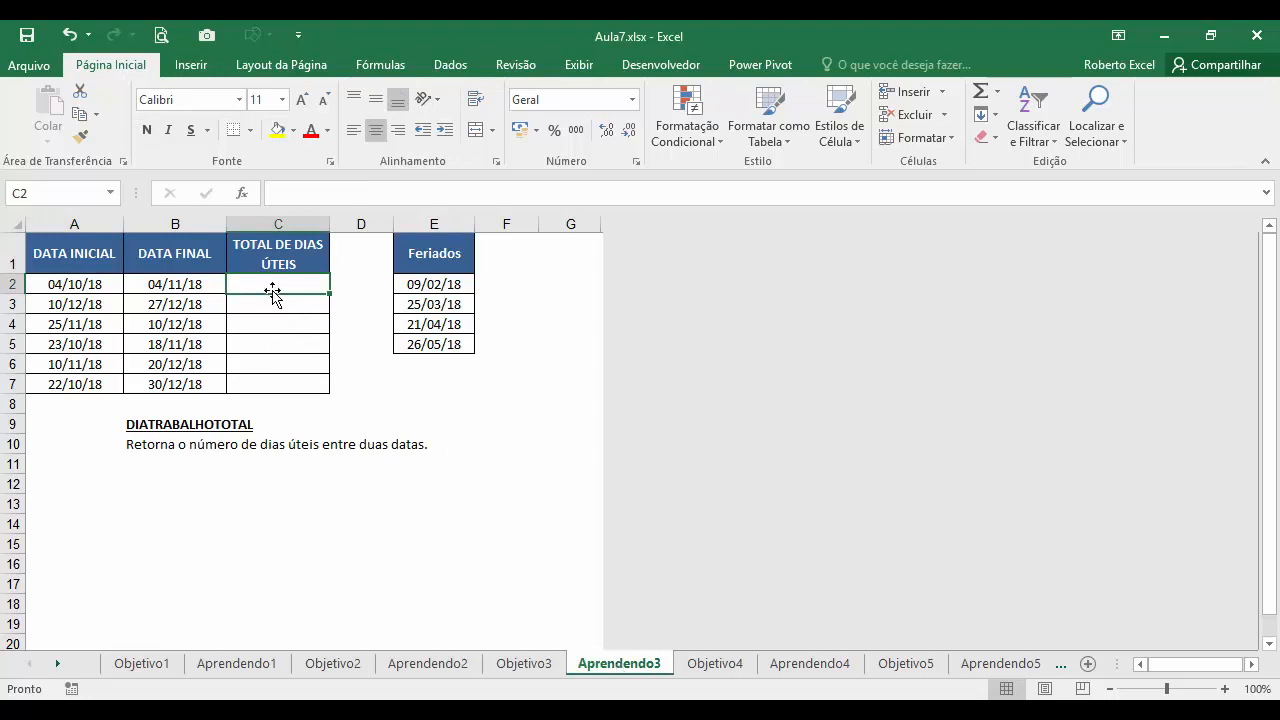
click(242, 194)
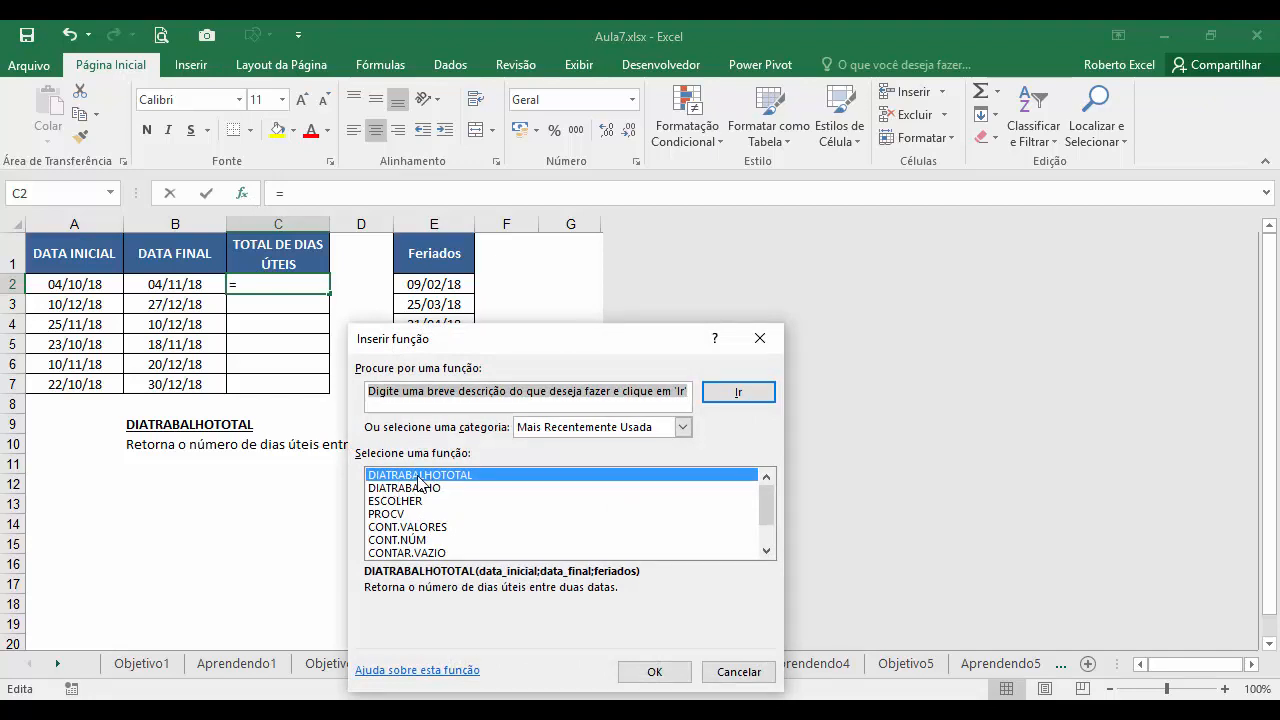
click(652, 672)
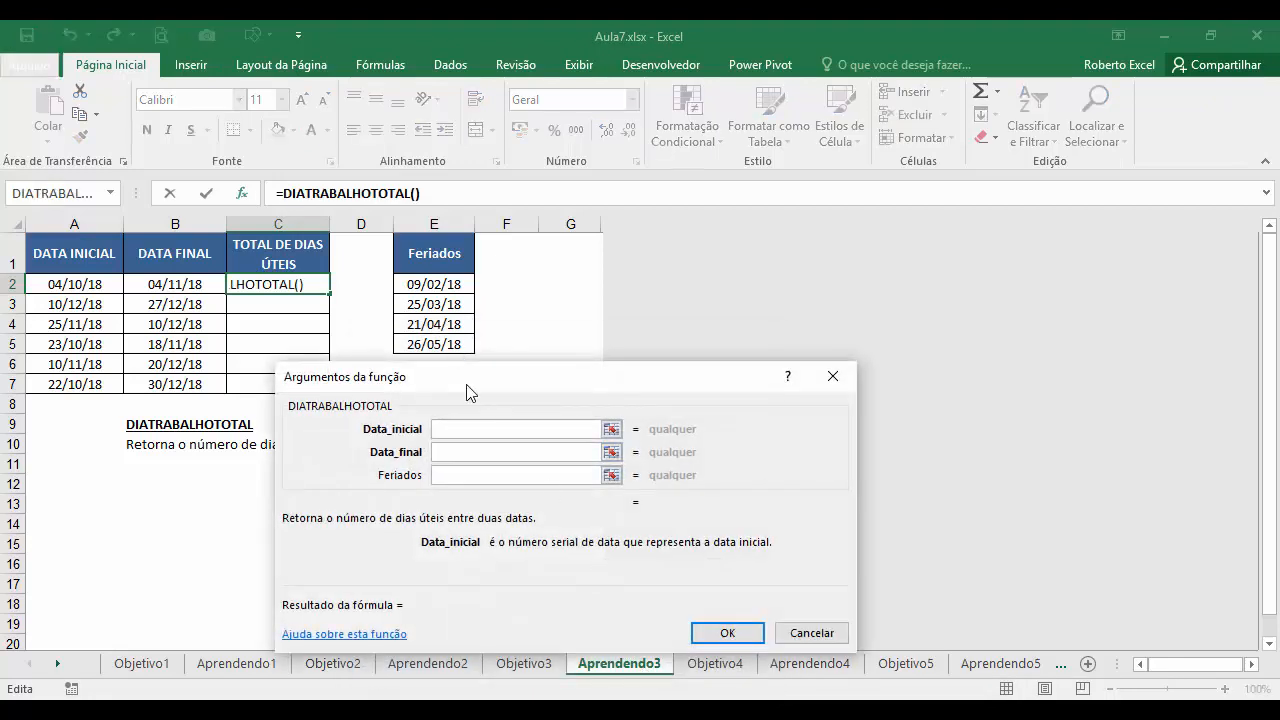
drag(469, 392, 524, 340)
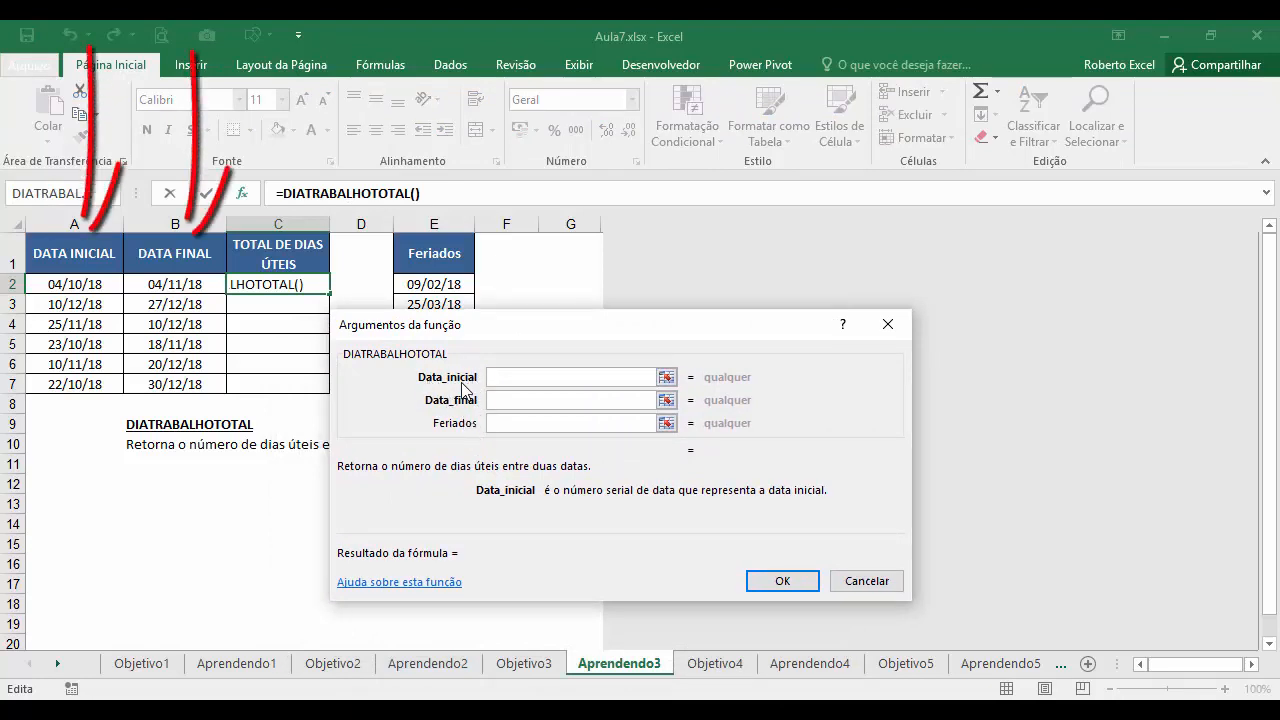
- Reference A2 as the Data_inicial argument and B2 as the Data_final argument of DIATRABALHOTOTAL
click(86, 288)
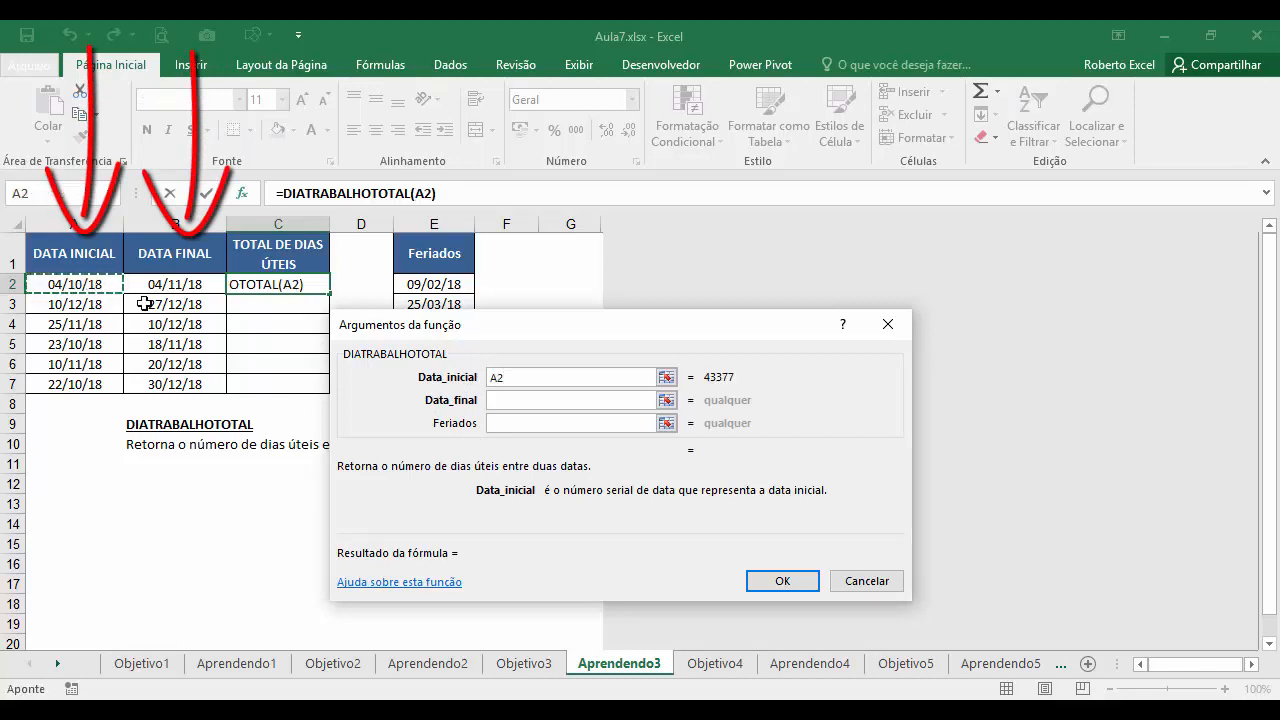
click(490, 400)
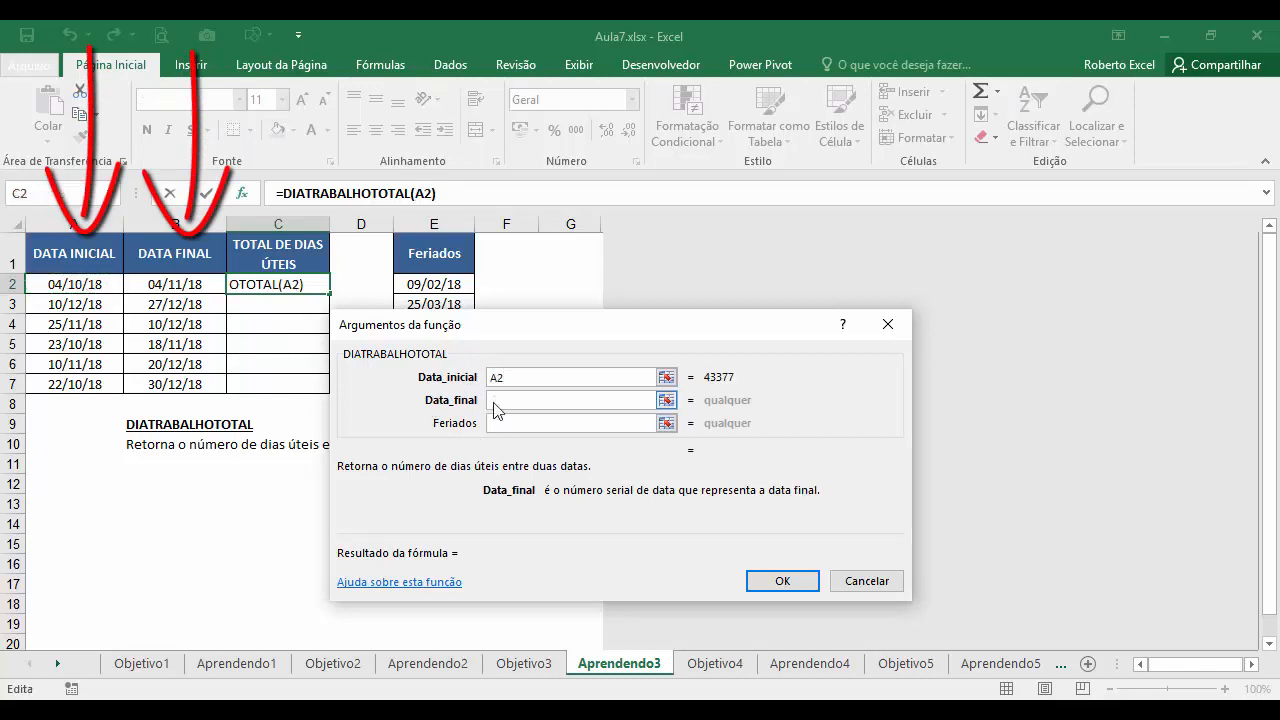
click(167, 284)
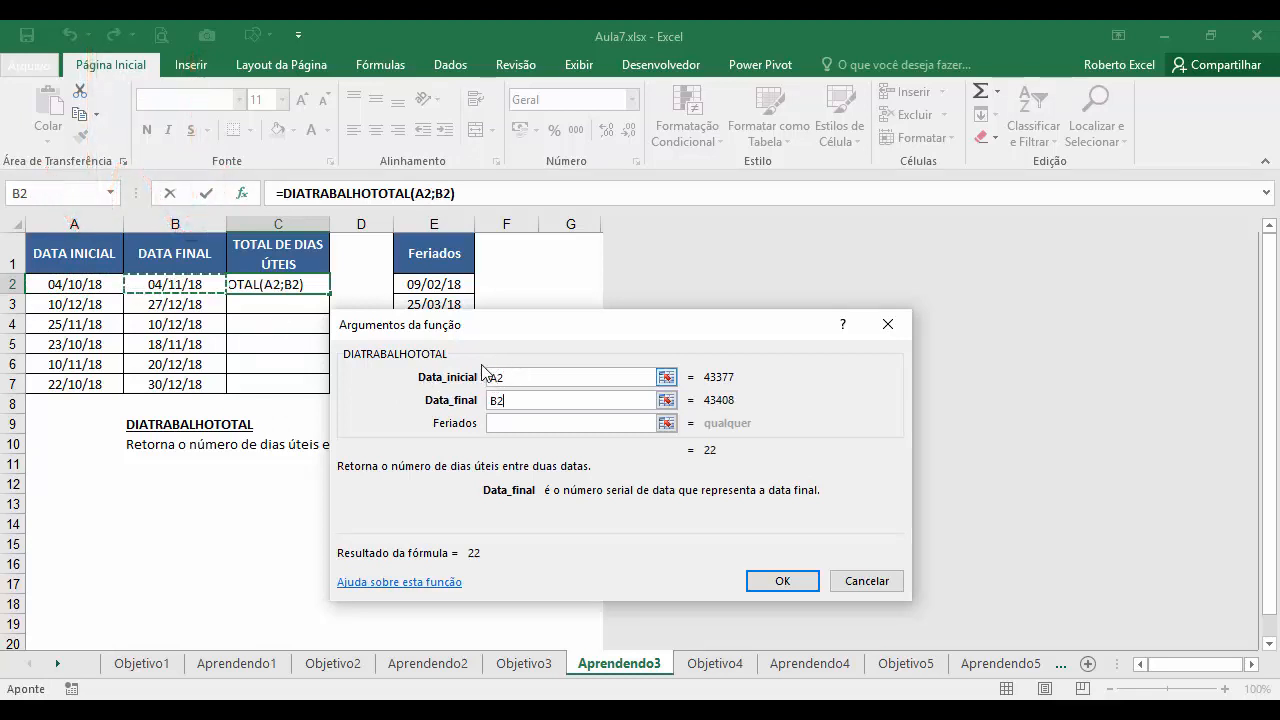
click(500, 400)
- Use the absolute holiday range $E$2:$E$5 as the Feriados argument and fill the confirmed formula down to C7
click(506, 422)
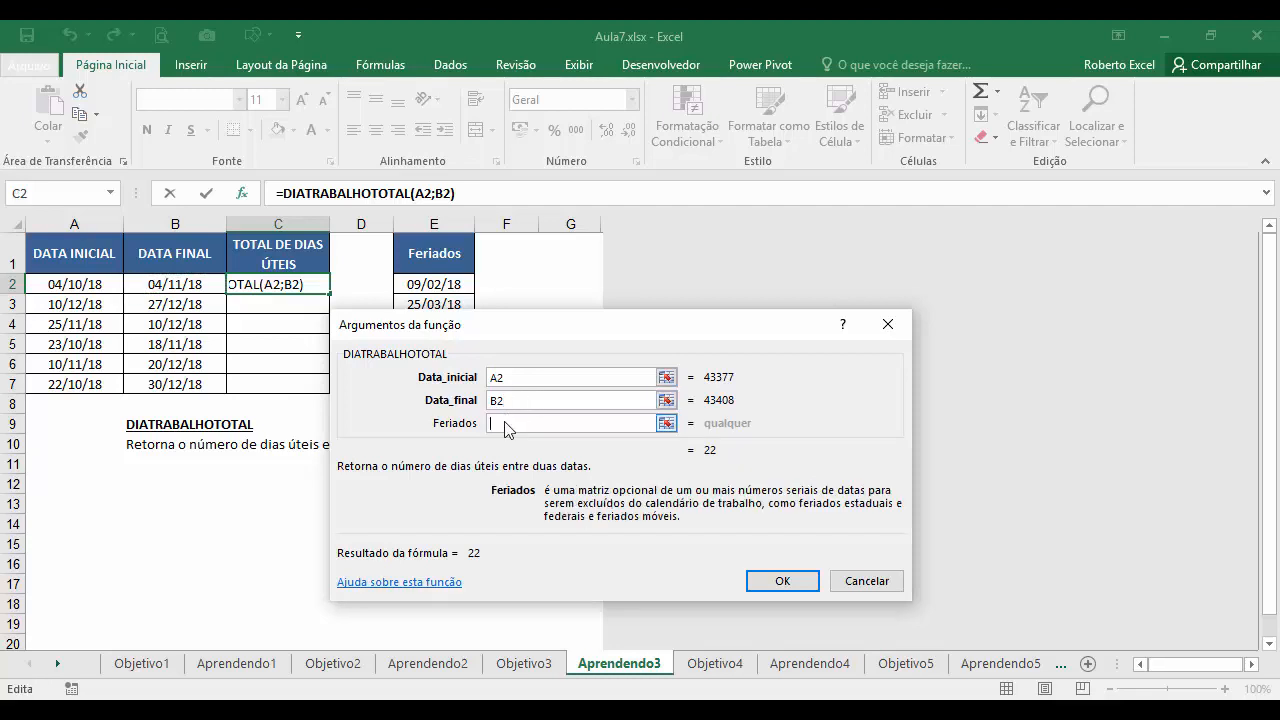
drag(512, 323, 662, 305)
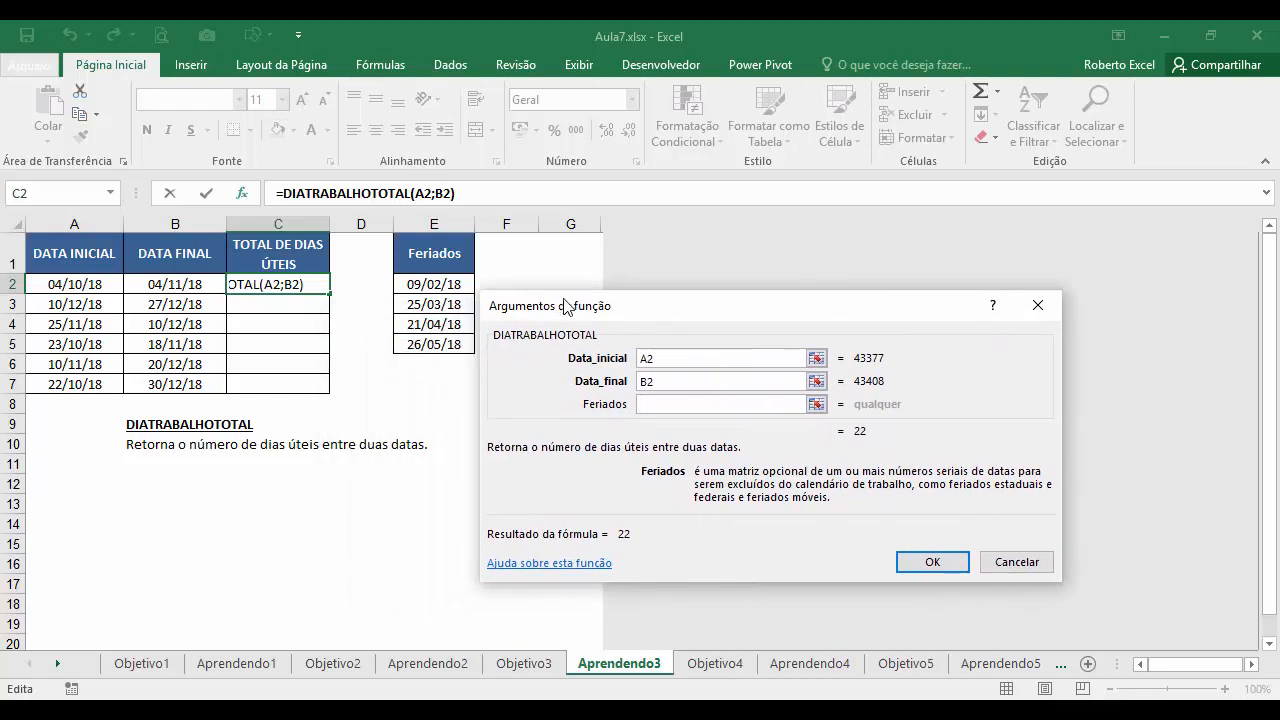
drag(446, 284, 450, 345)
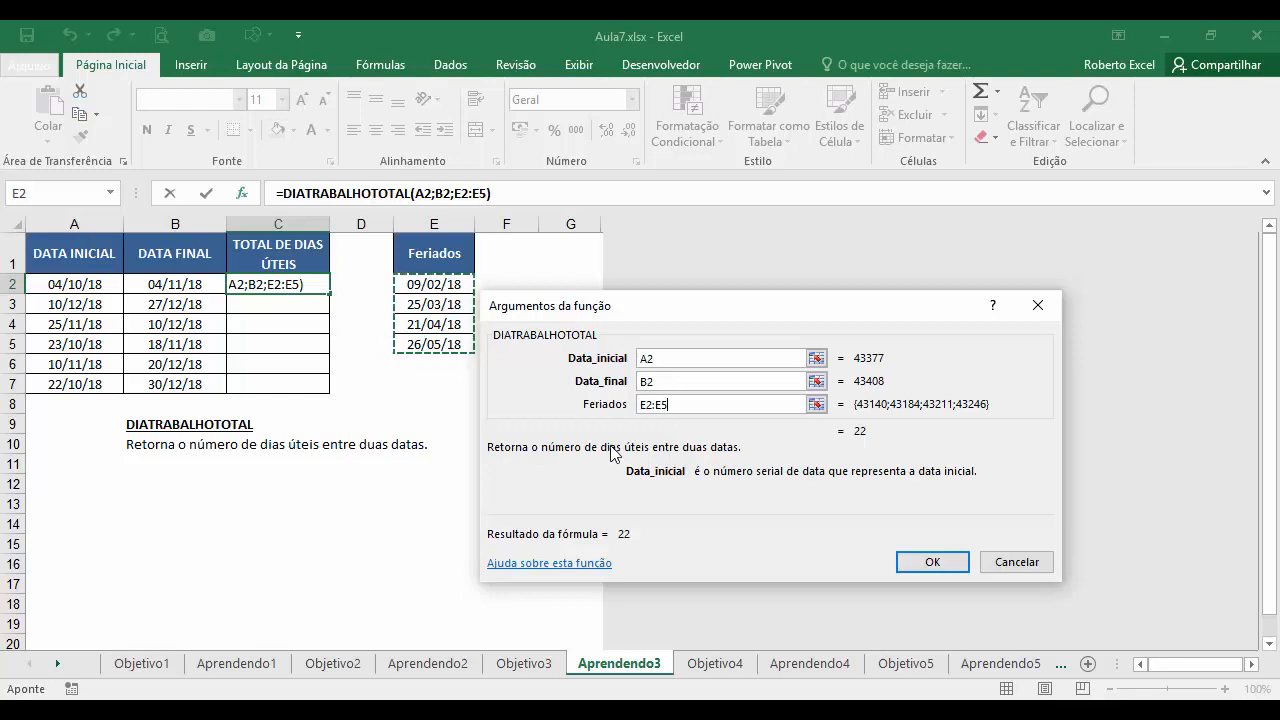
key(F4)
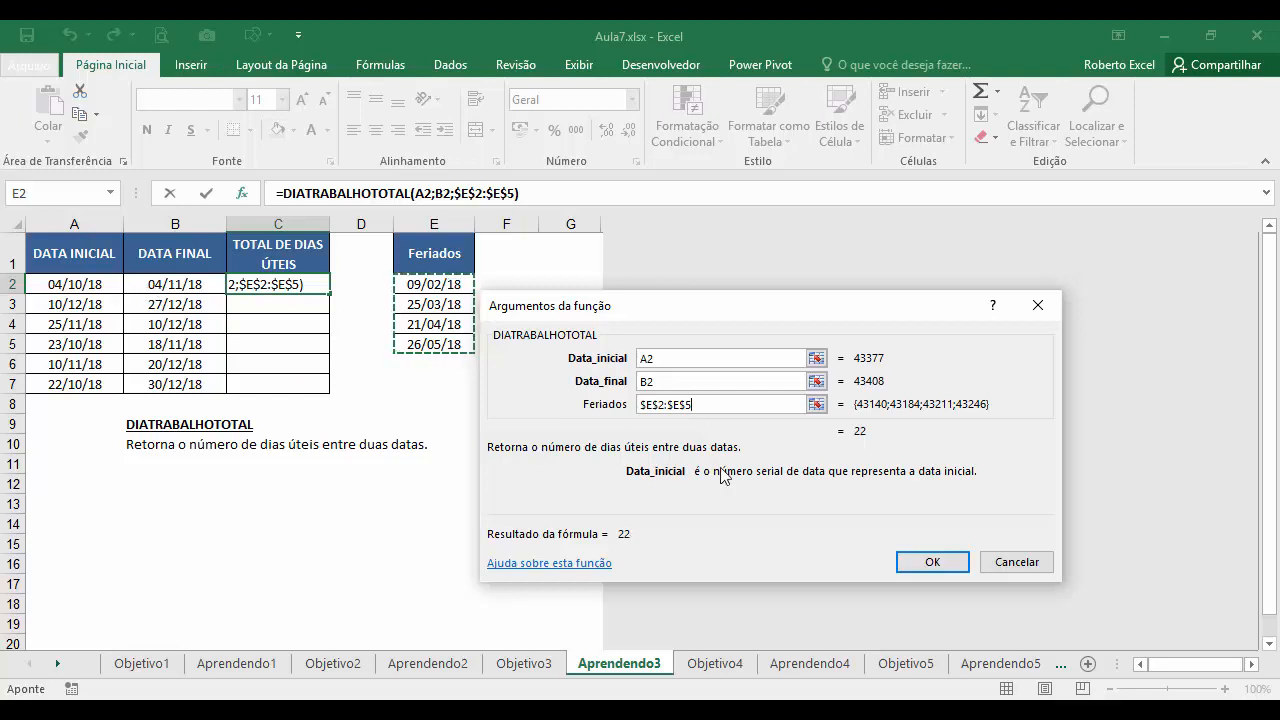
click(935, 565)
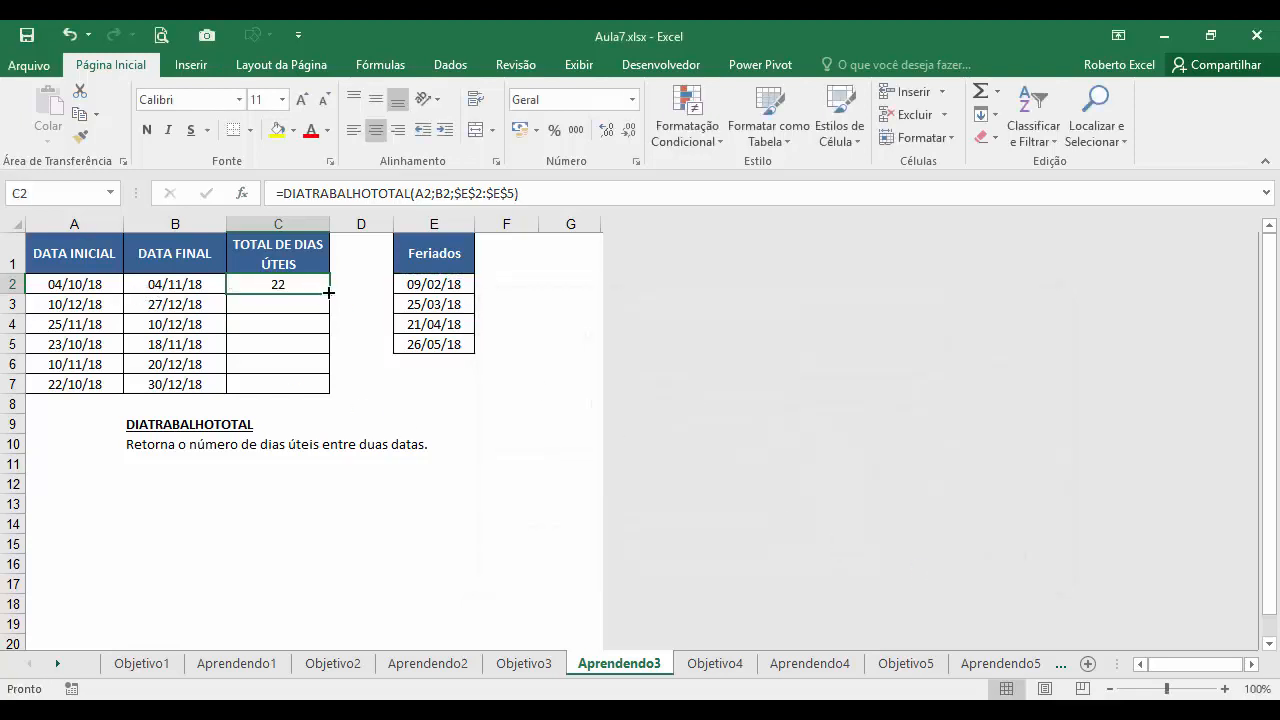
drag(330, 292, 333, 392)
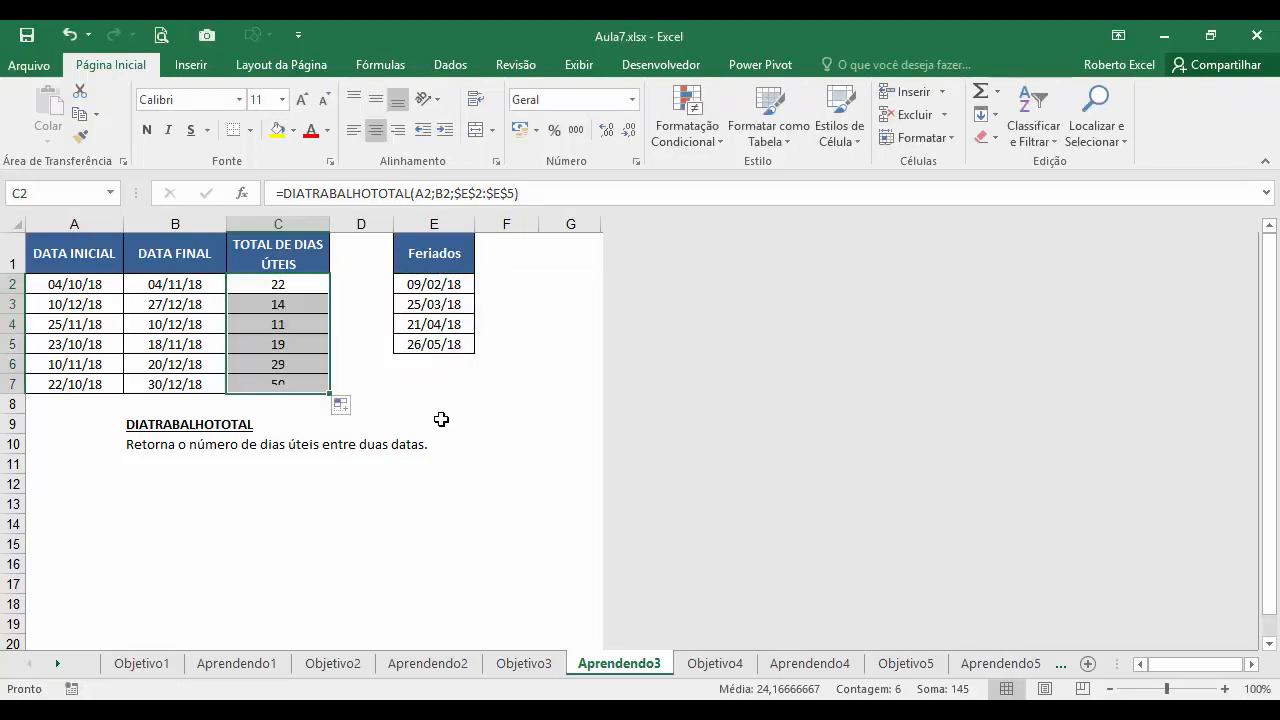
- Enter the plain date difference =B2-A2 in cell D2
click(354, 285)
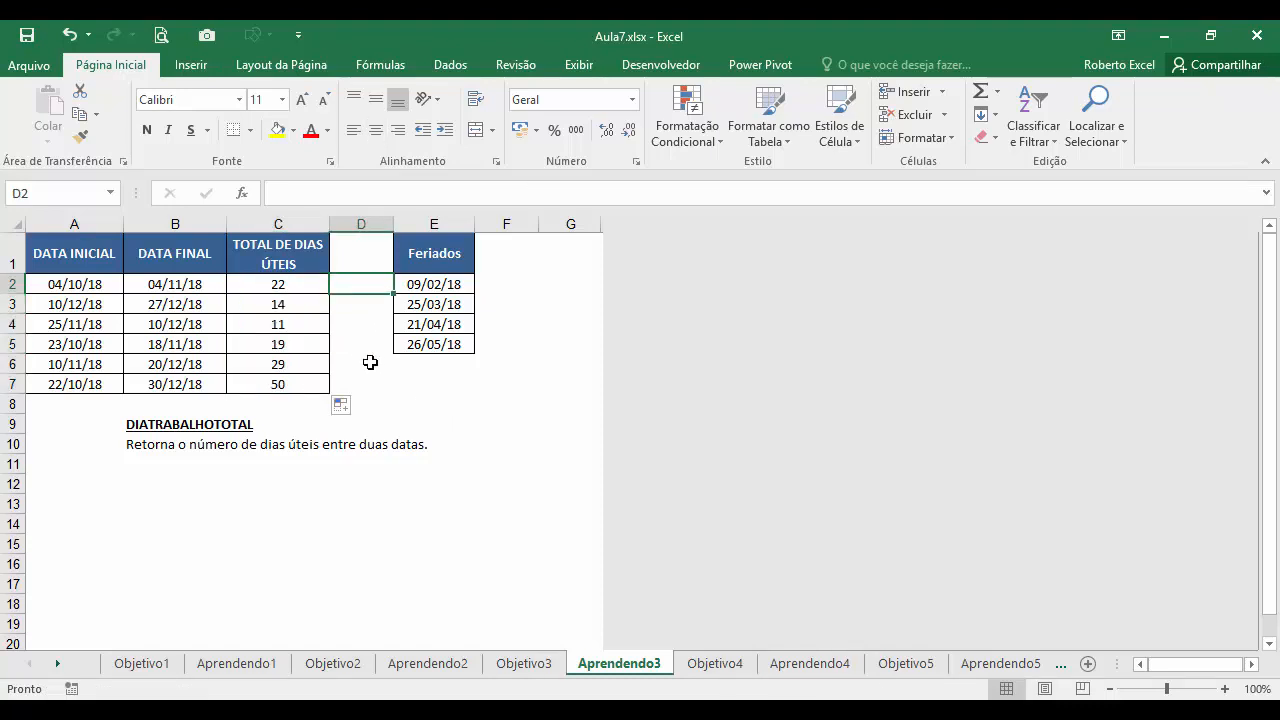
text(=)
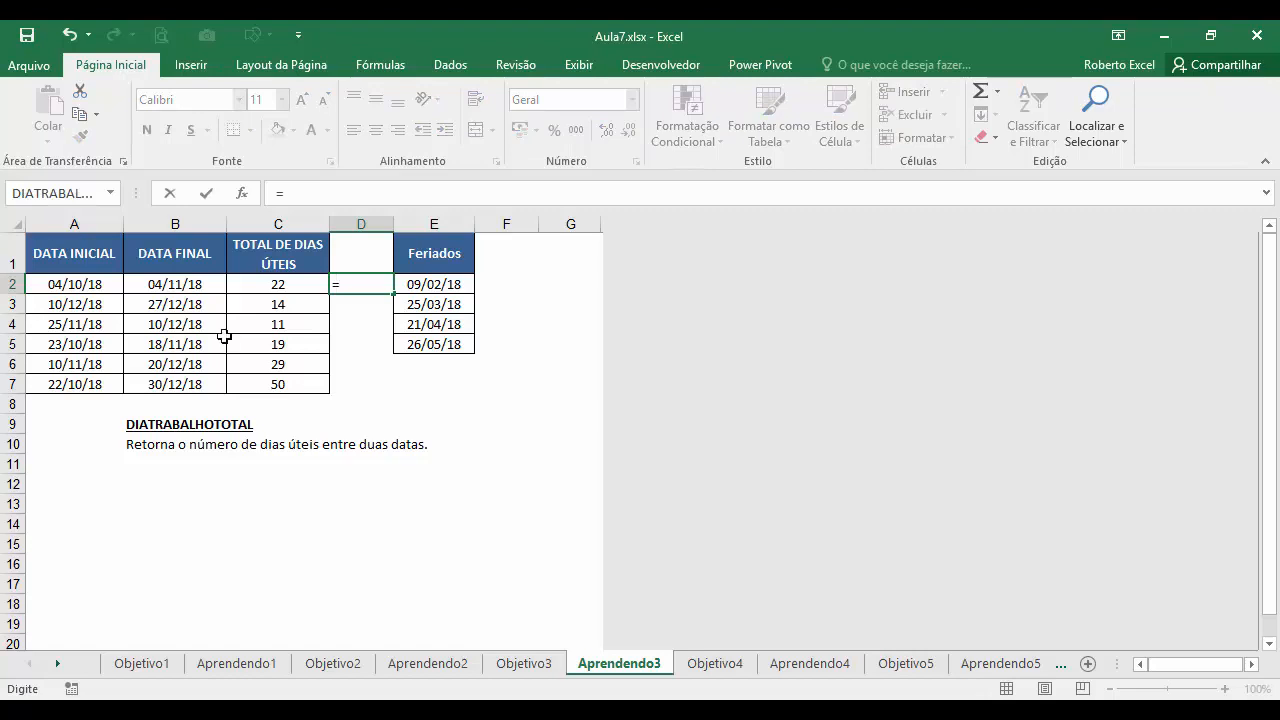
click(185, 285)
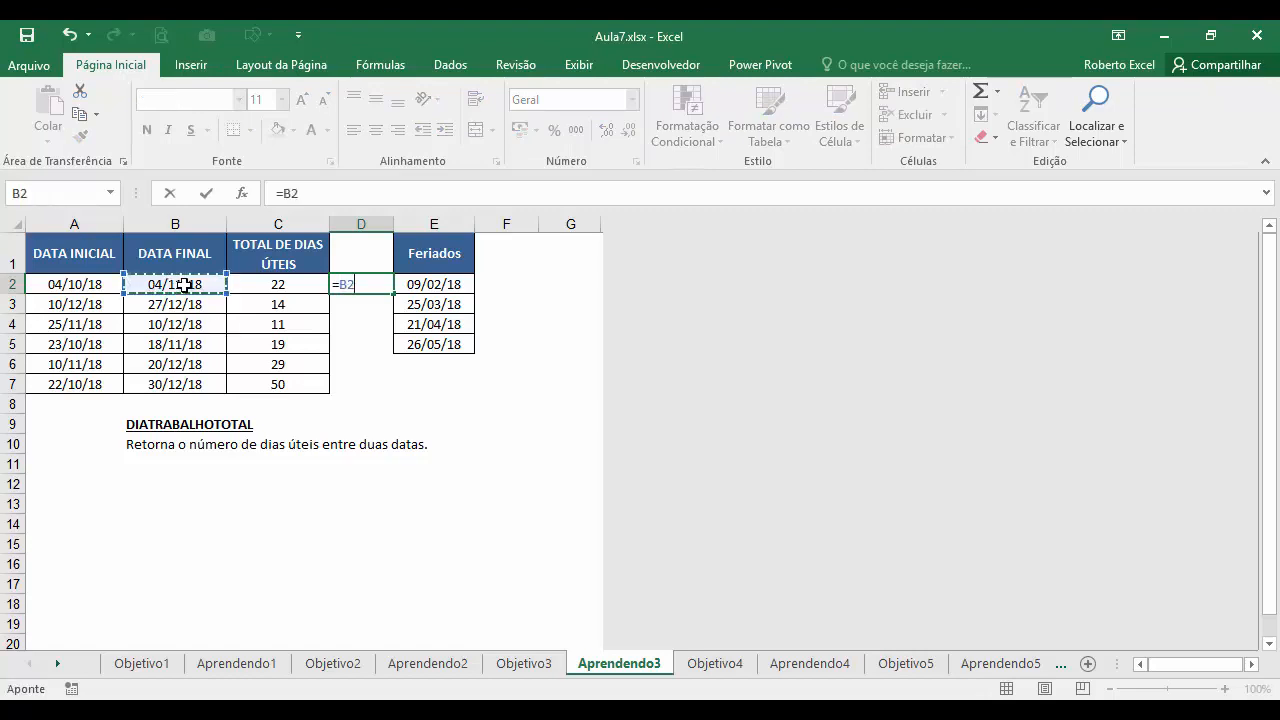
text(-)
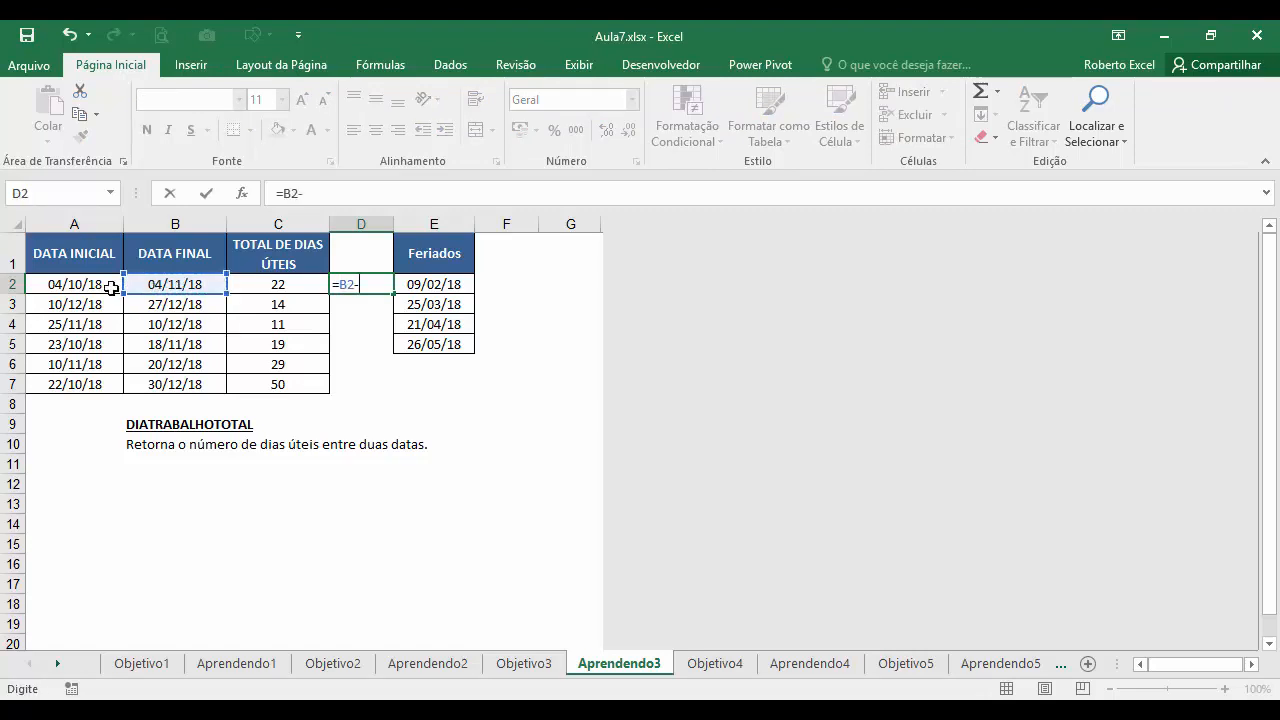
click(99, 285)
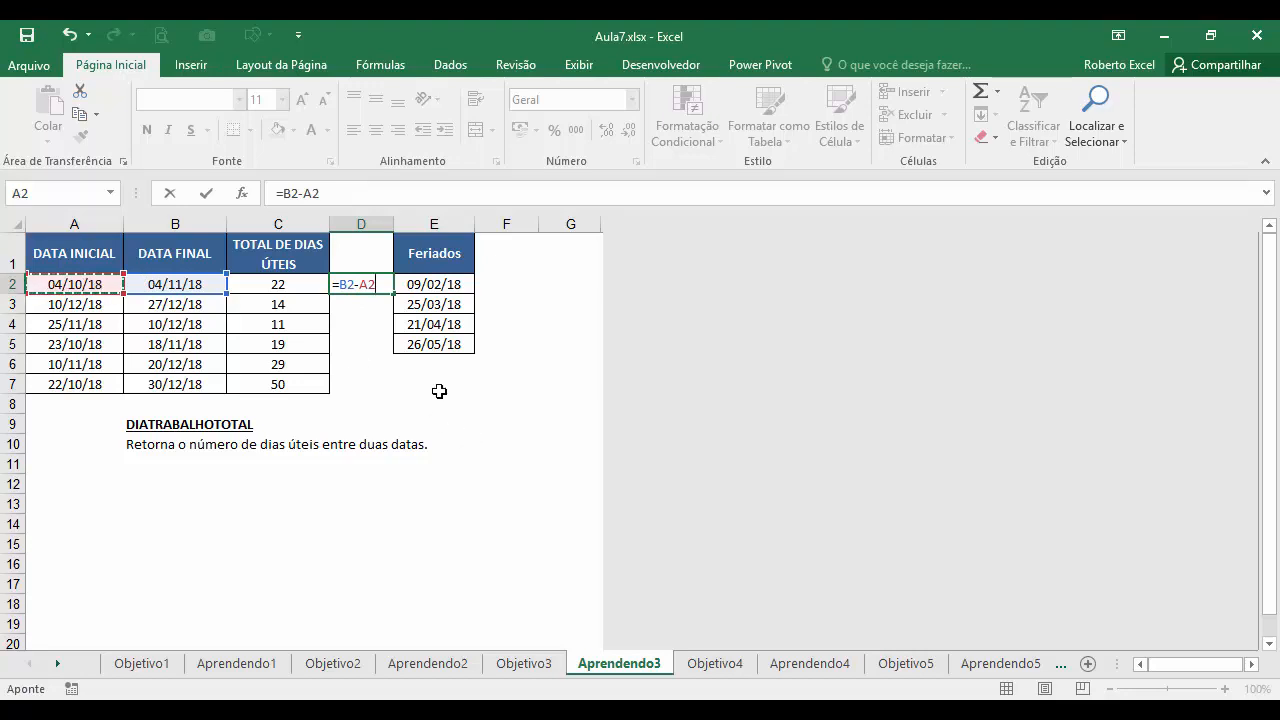
key(Return)
- Compare the plain day difference in D2 with the start date, end date and business-day count in row 2
click(383, 287)
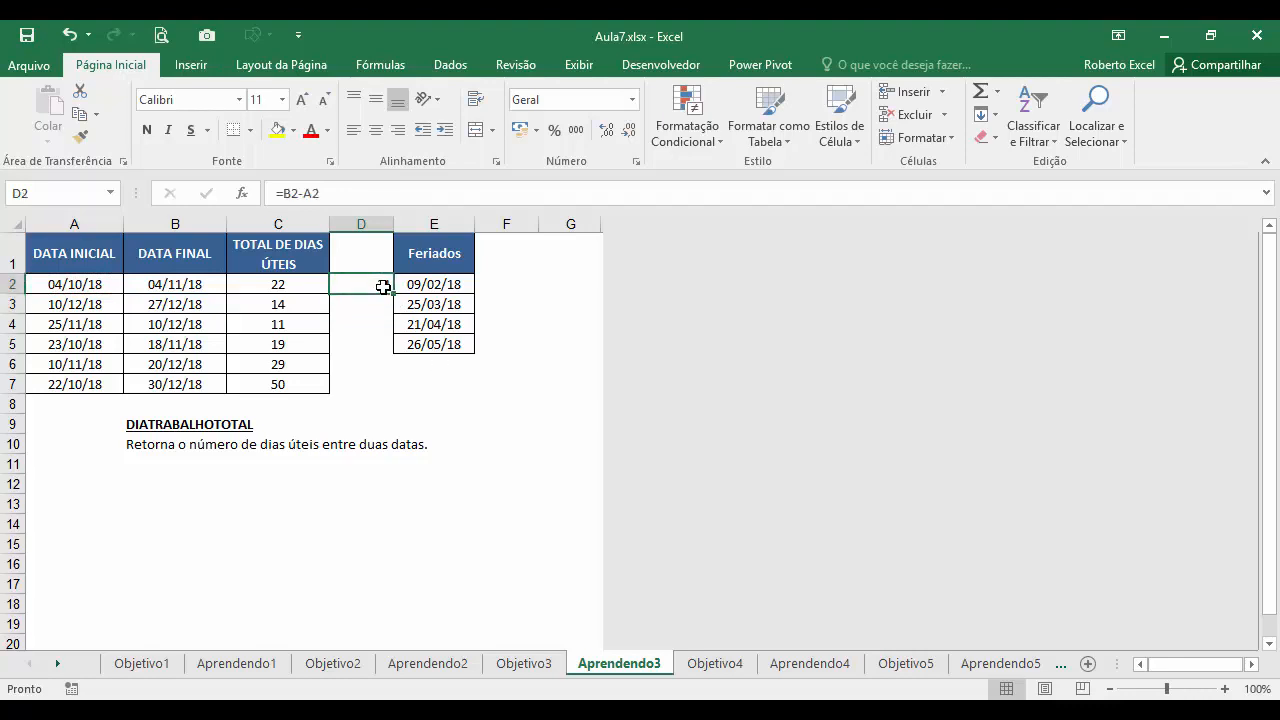
click(82, 289)
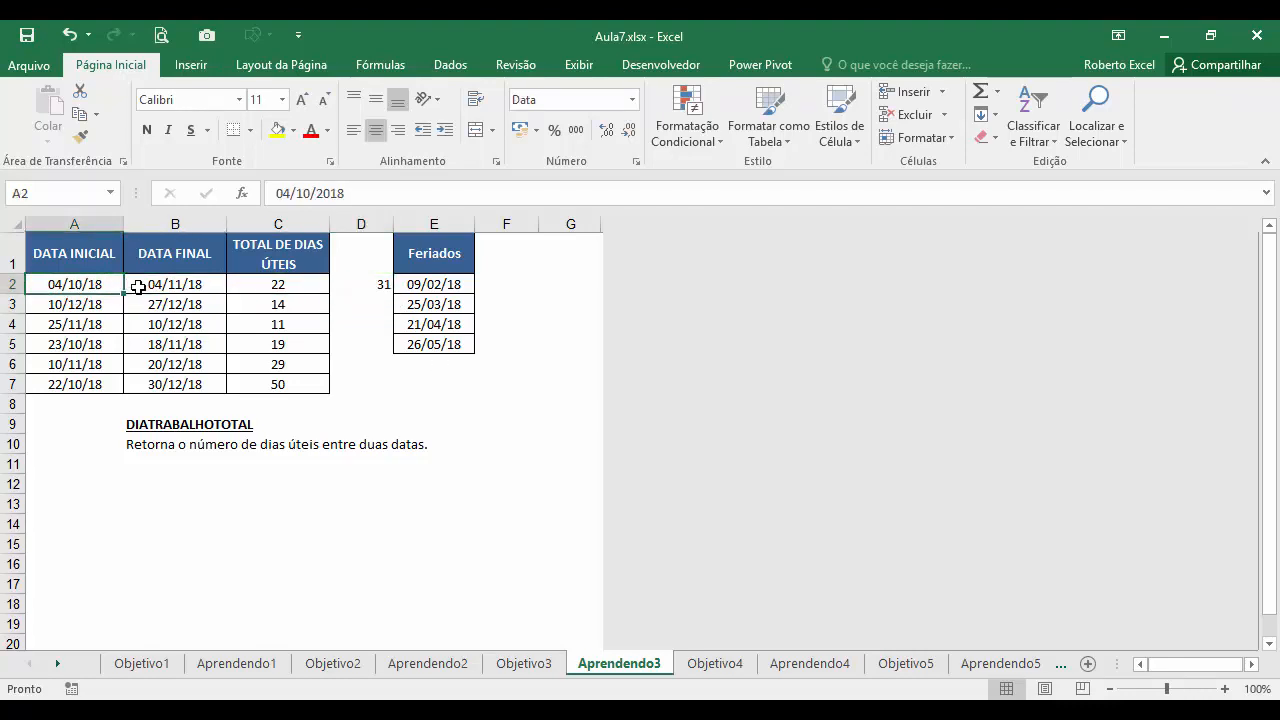
click(140, 287)
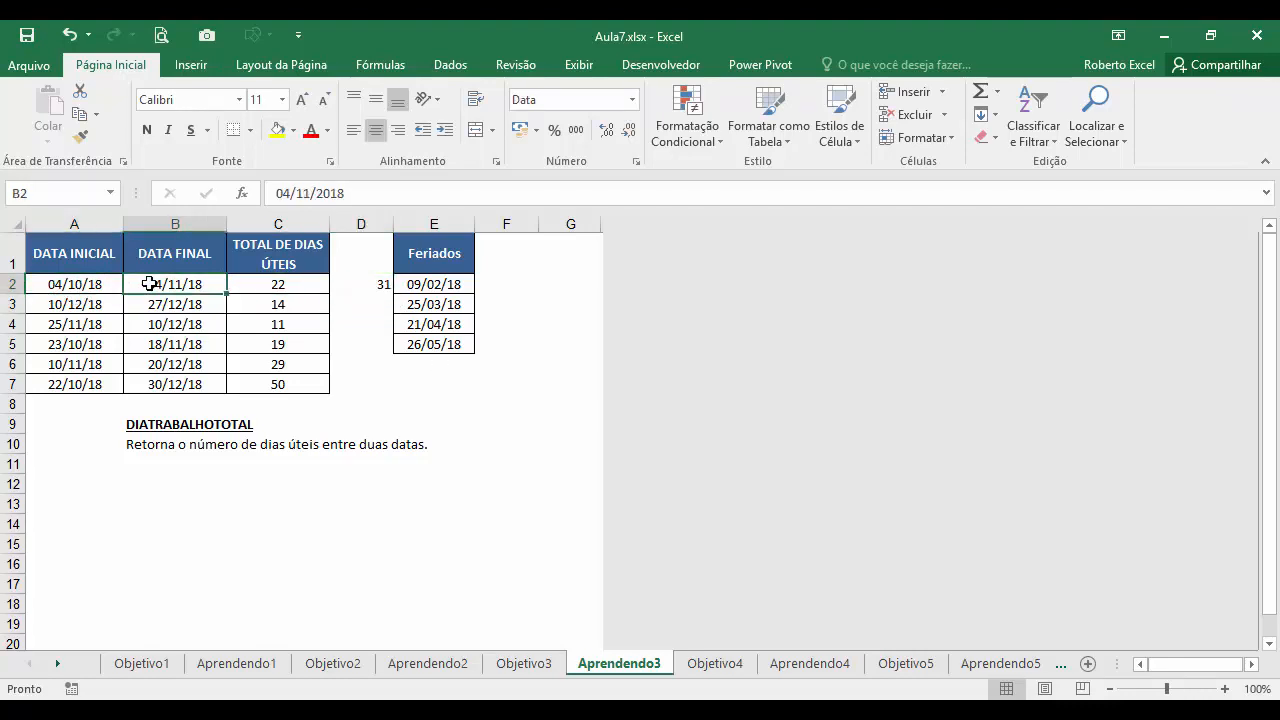
click(265, 286)
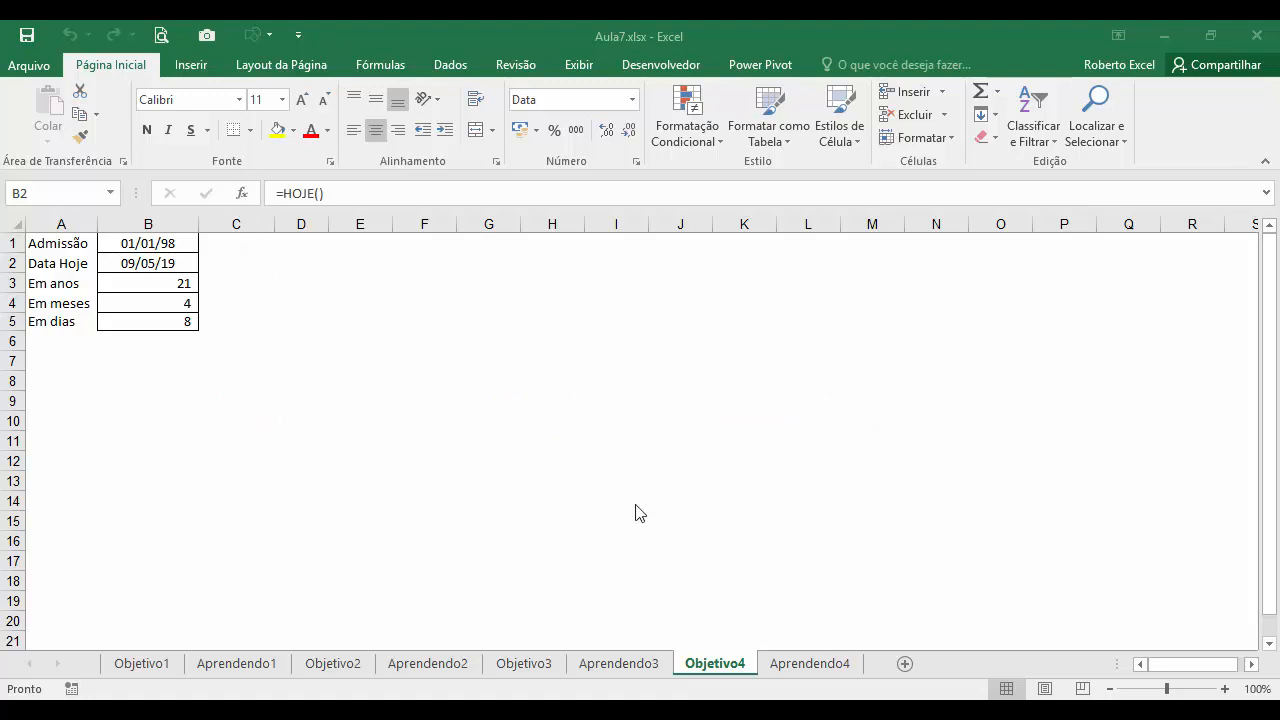
- On the Aprendendo4 sheet, start a DATADIF formula in cell B3 for the years since admission
click(807, 666)
click(120, 286)
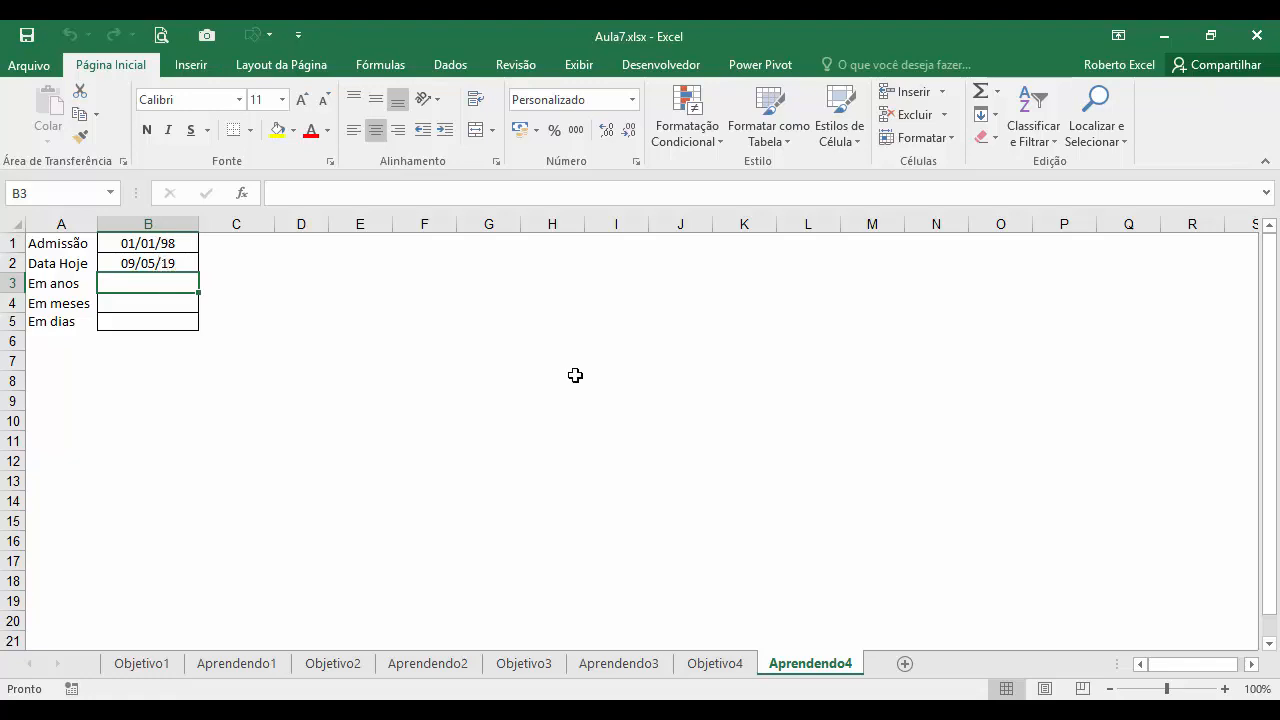
text(=)
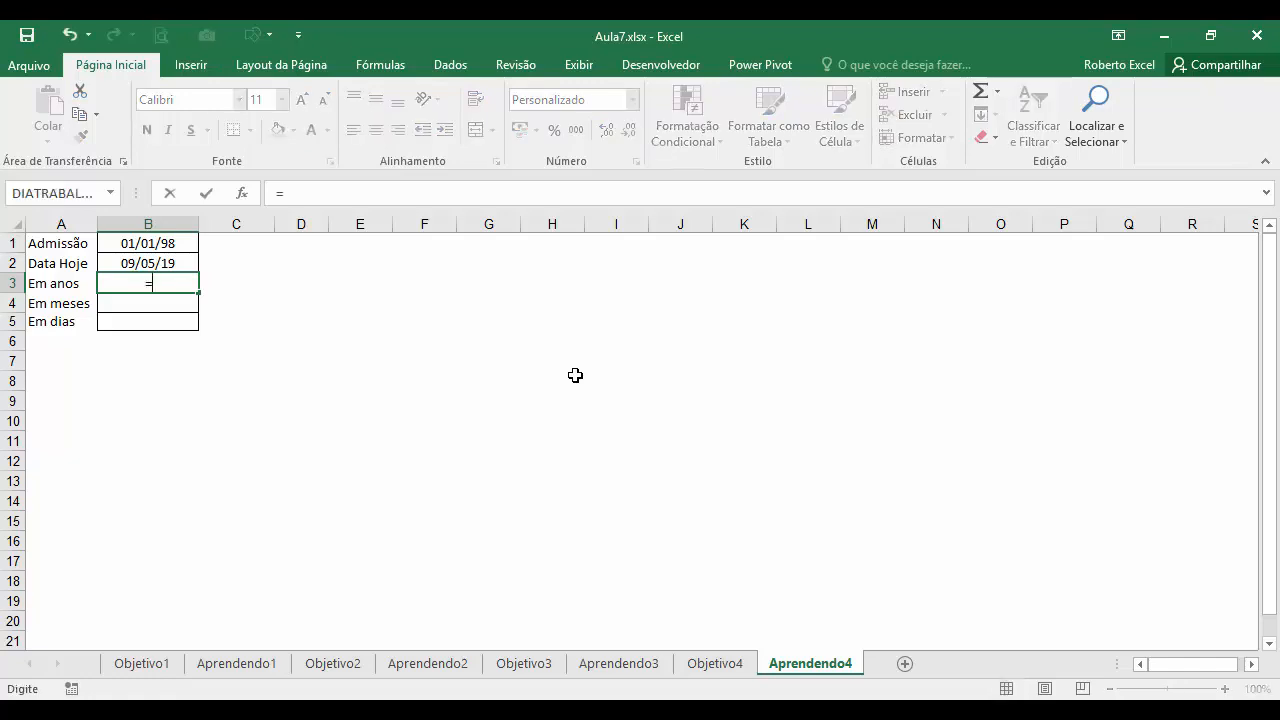
key(Caps_Lock)
text(DATA)
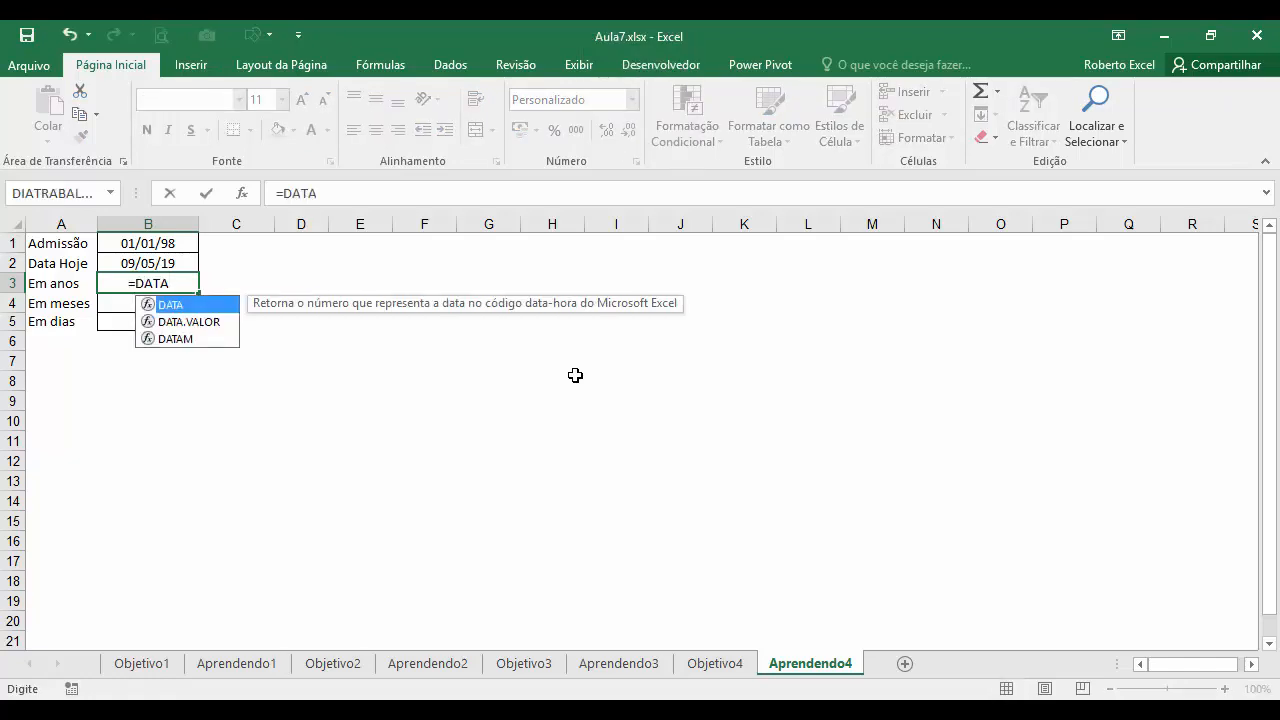
text(D)
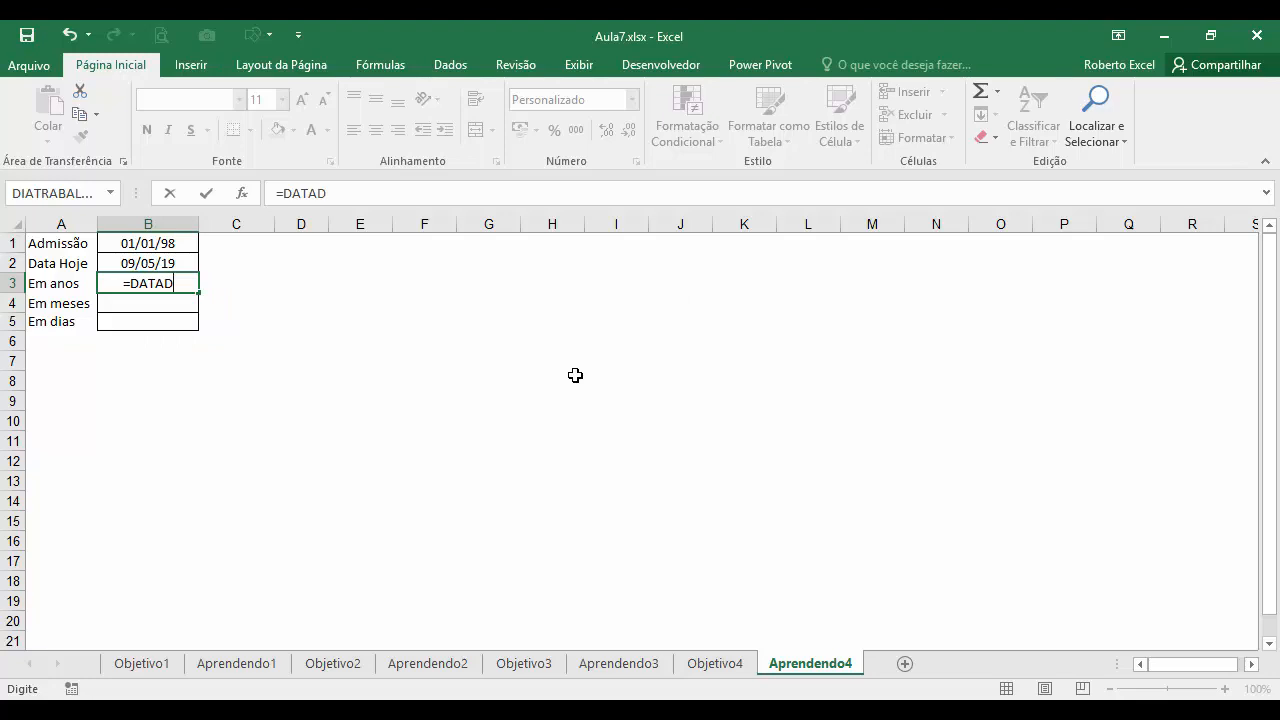
text(IF)
key(BackSpace)
key(BackSpace)
key(BackSpace)
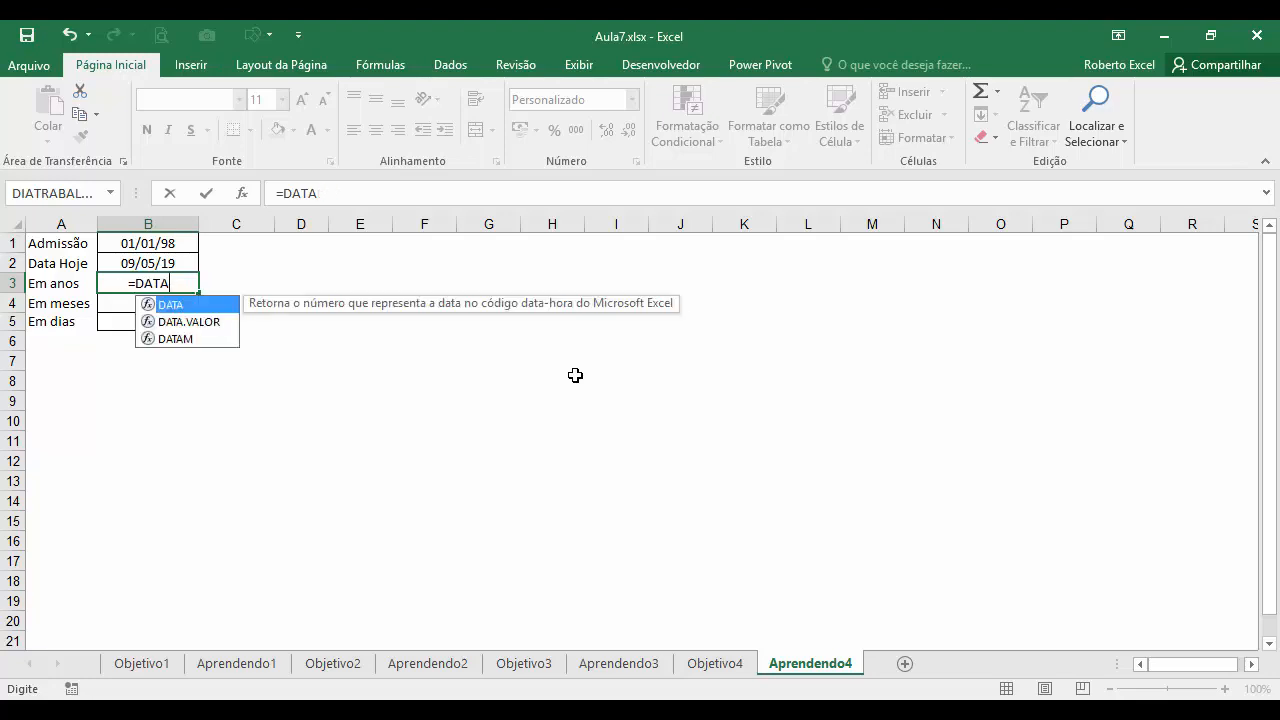
text(DIF)
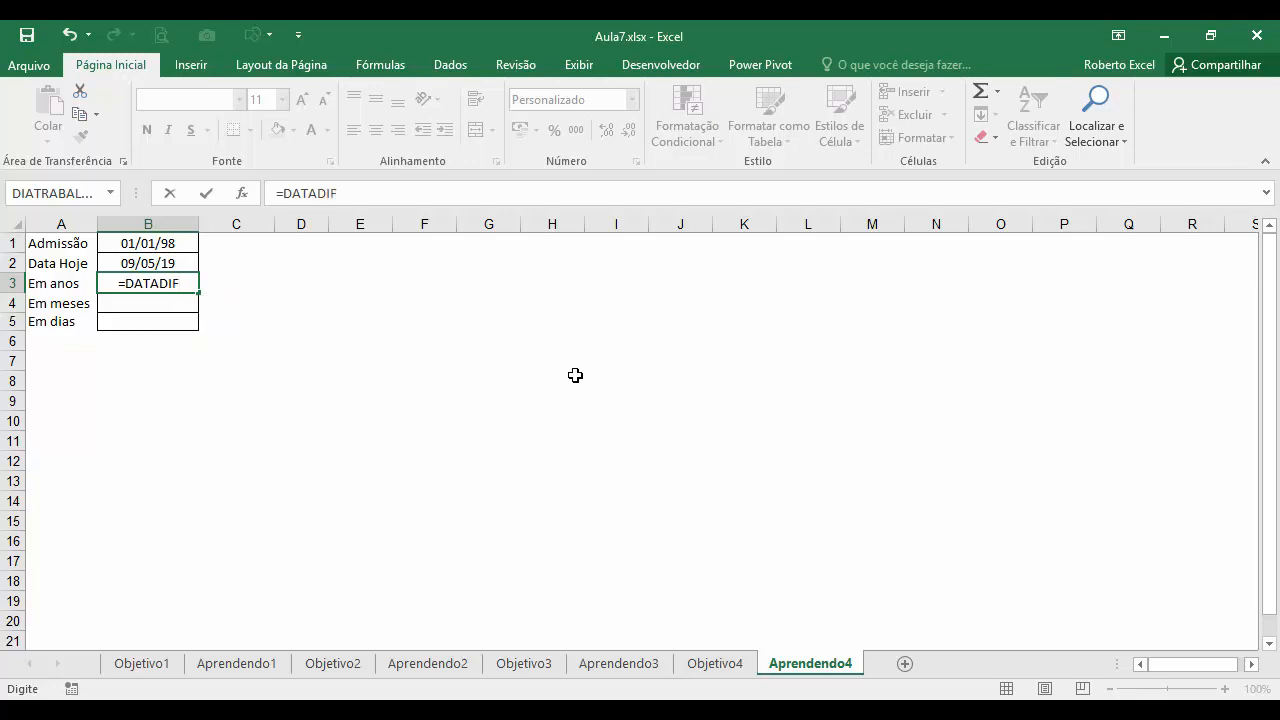
text(()
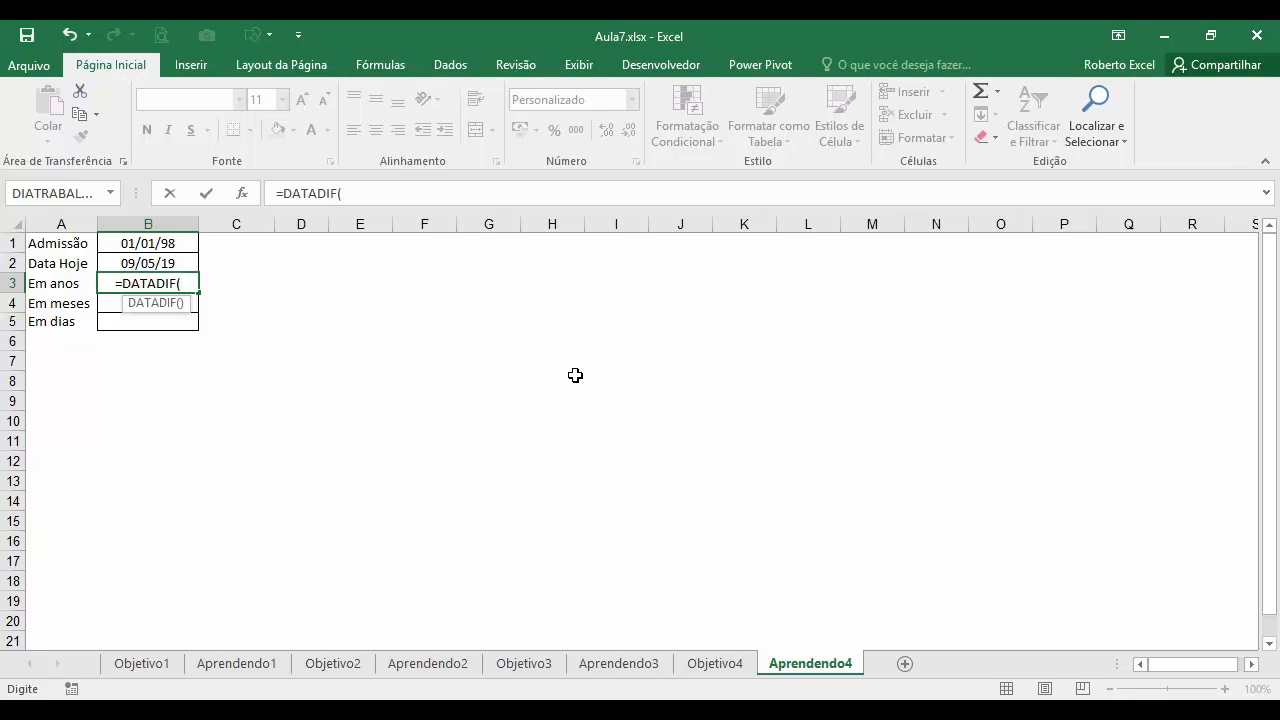
- Complete the years formula in B3 as =DATADIF(B1;B2;"y"), using the admission date and today's date
click(146, 242)
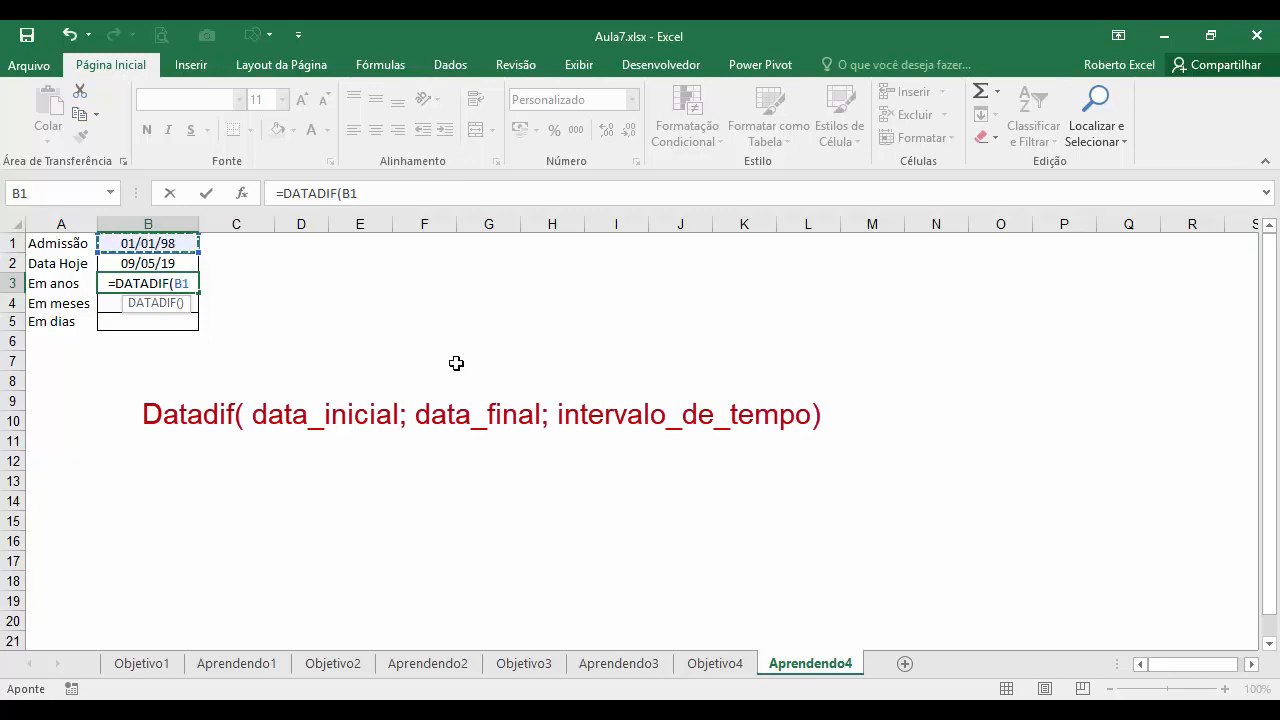
text(;)
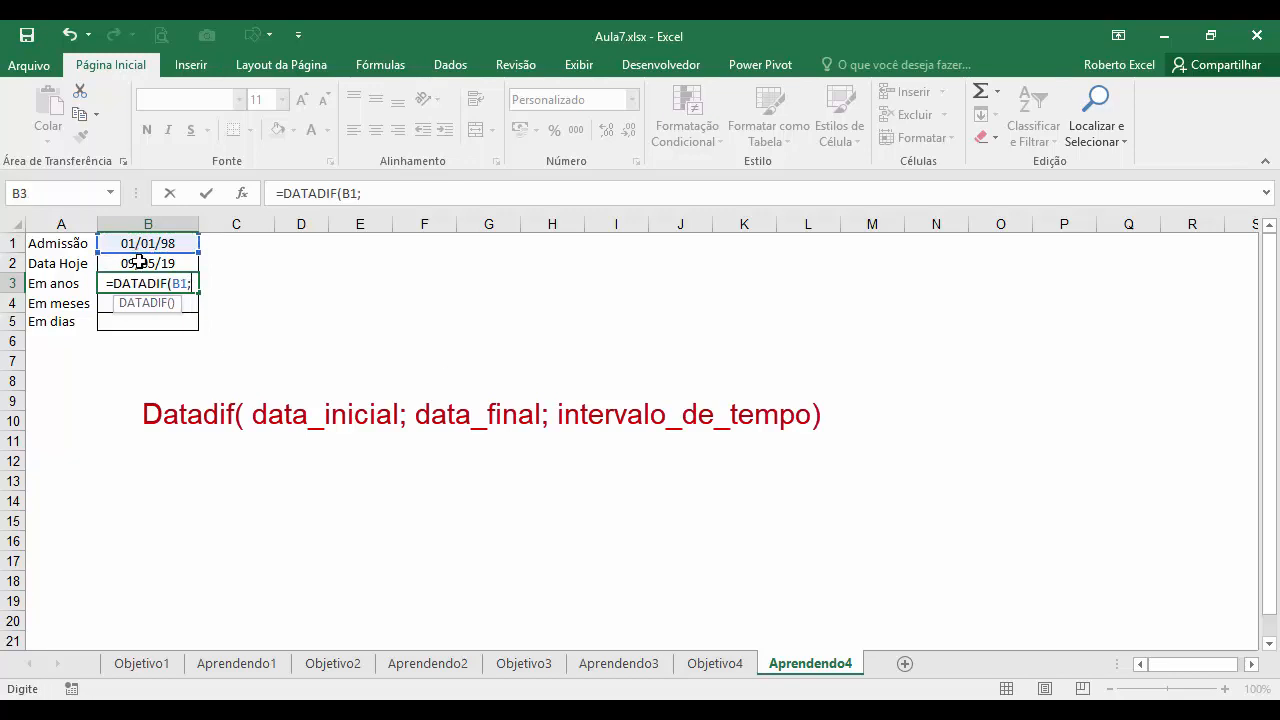
click(139, 261)
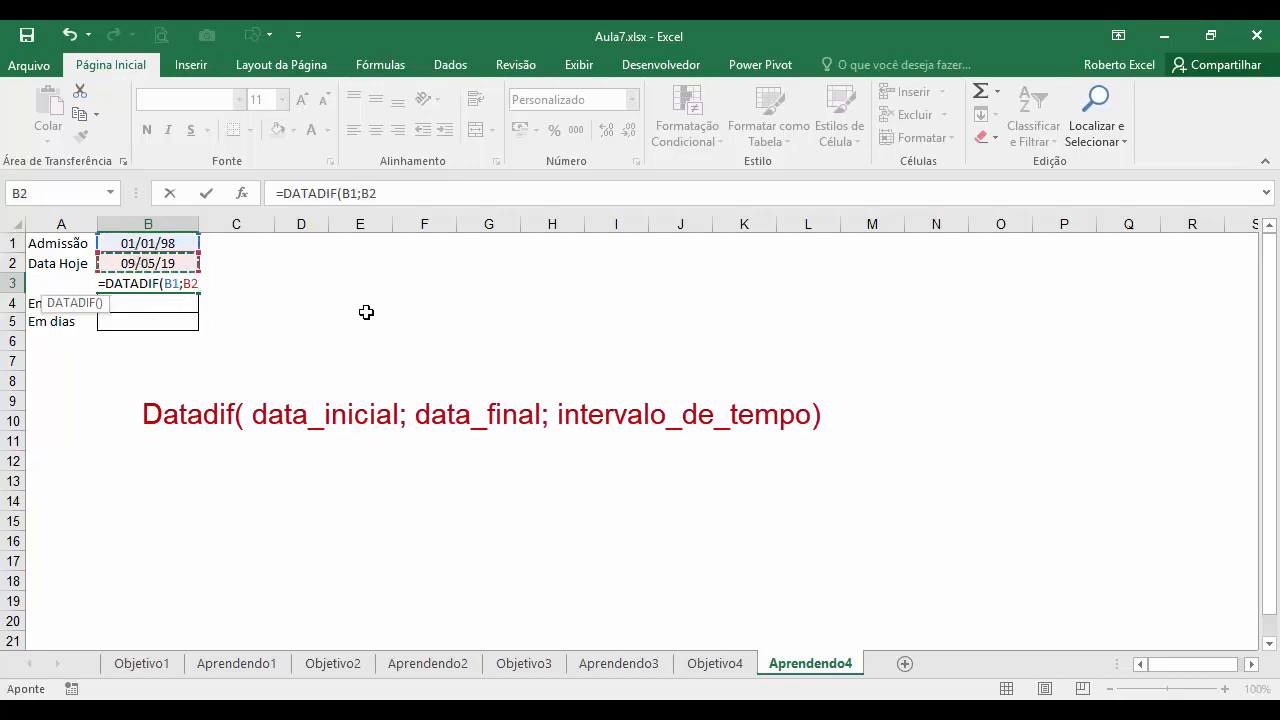
text(;)
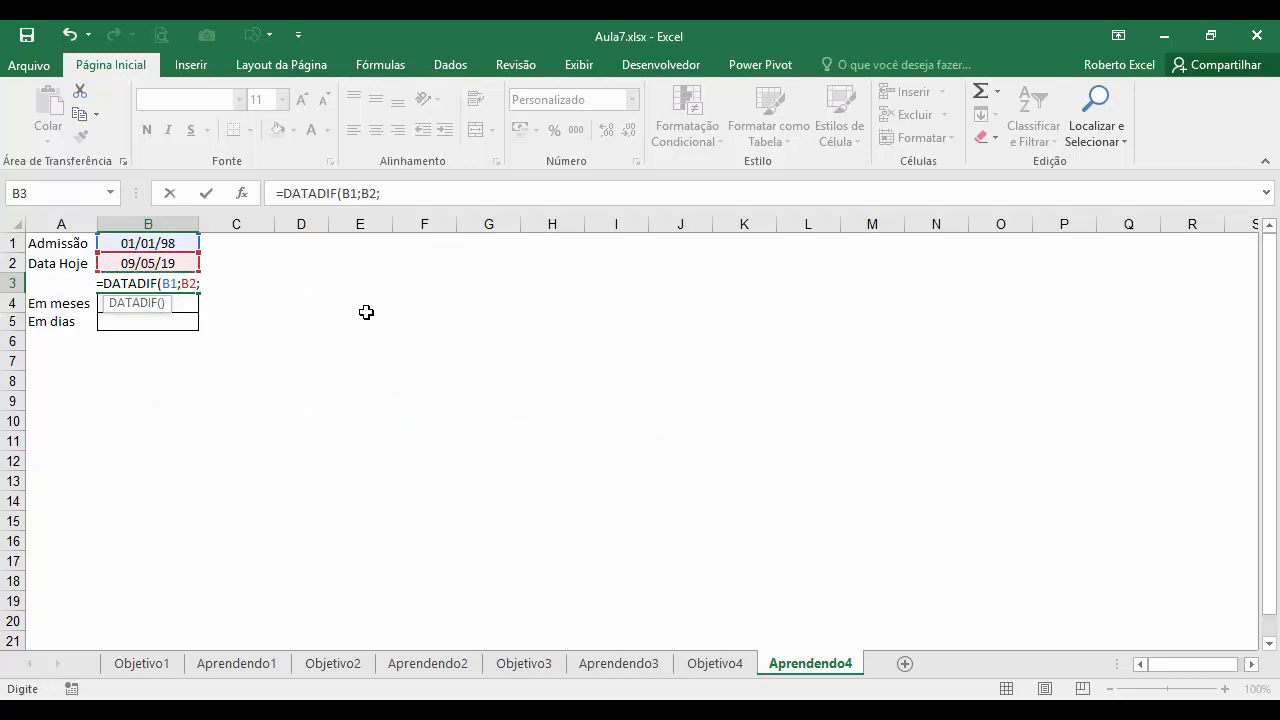
text(")
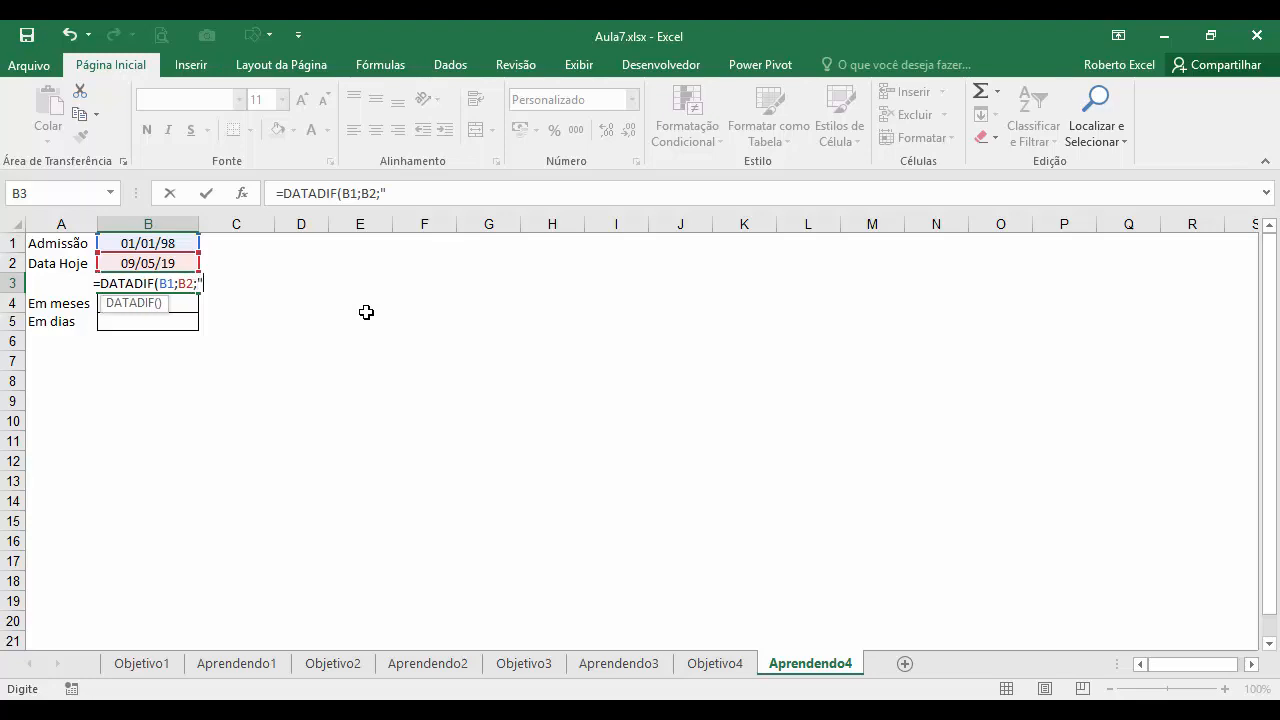
text(y)
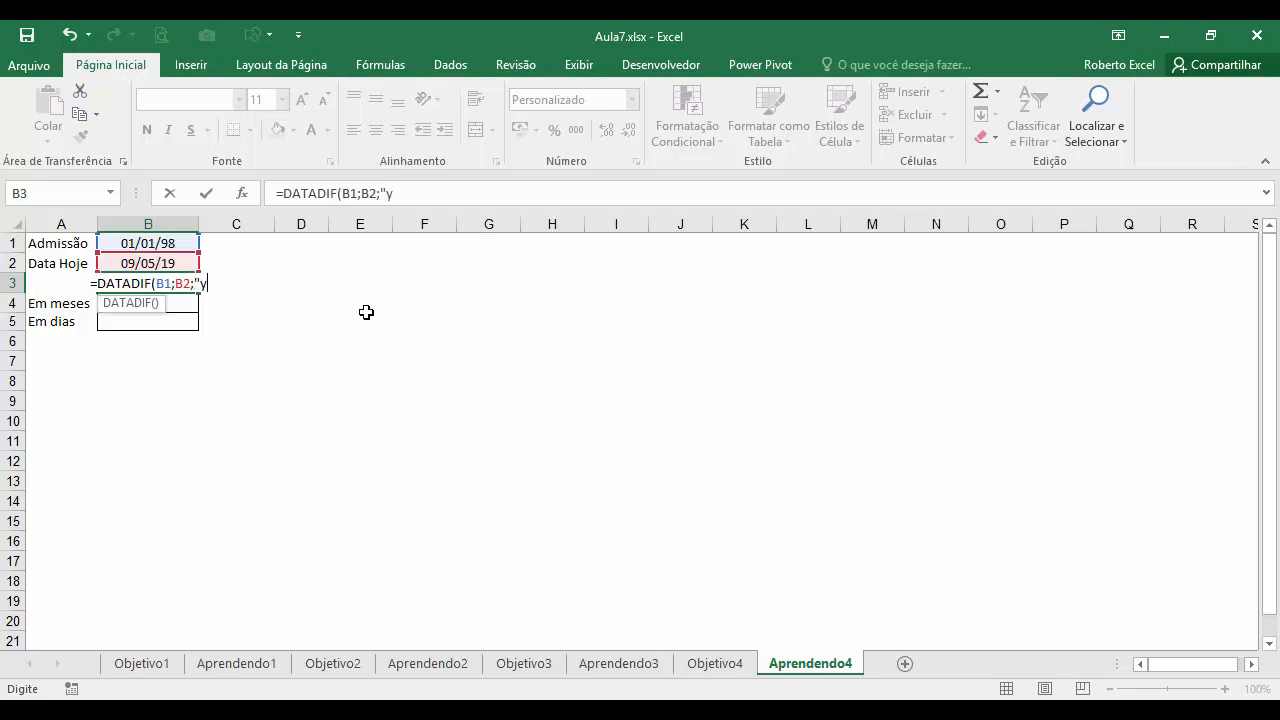
text(")
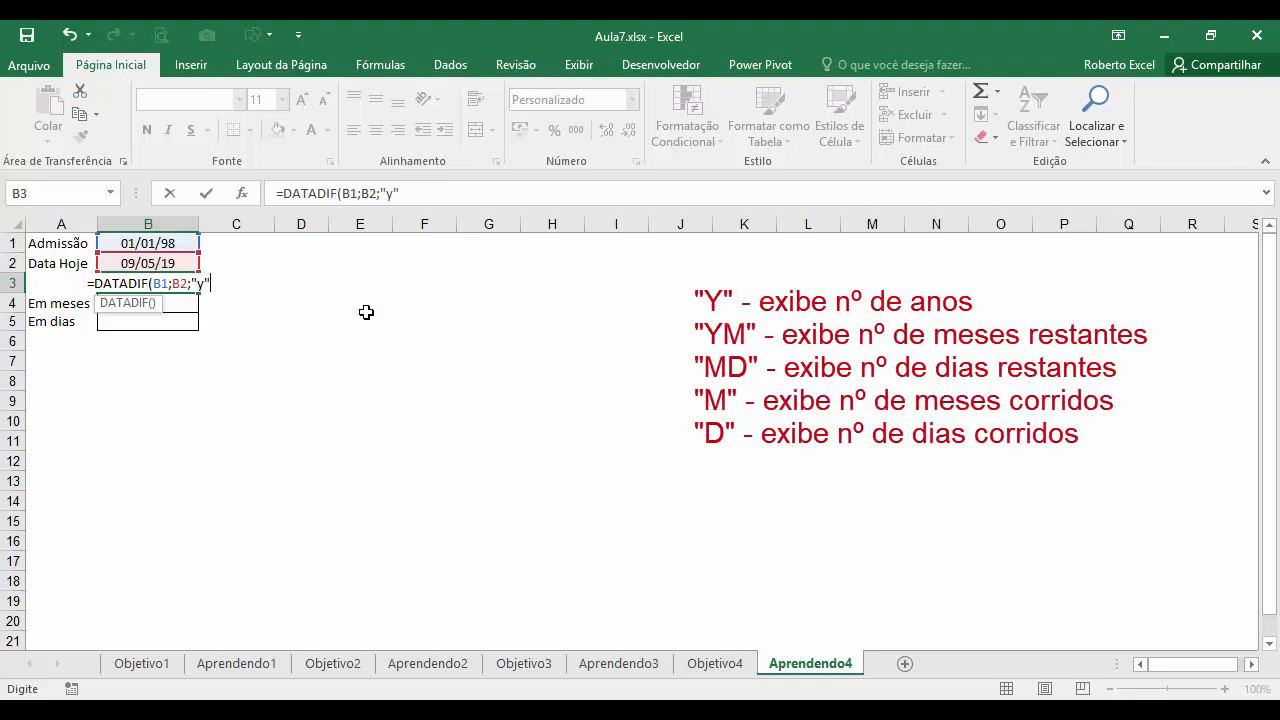
text())
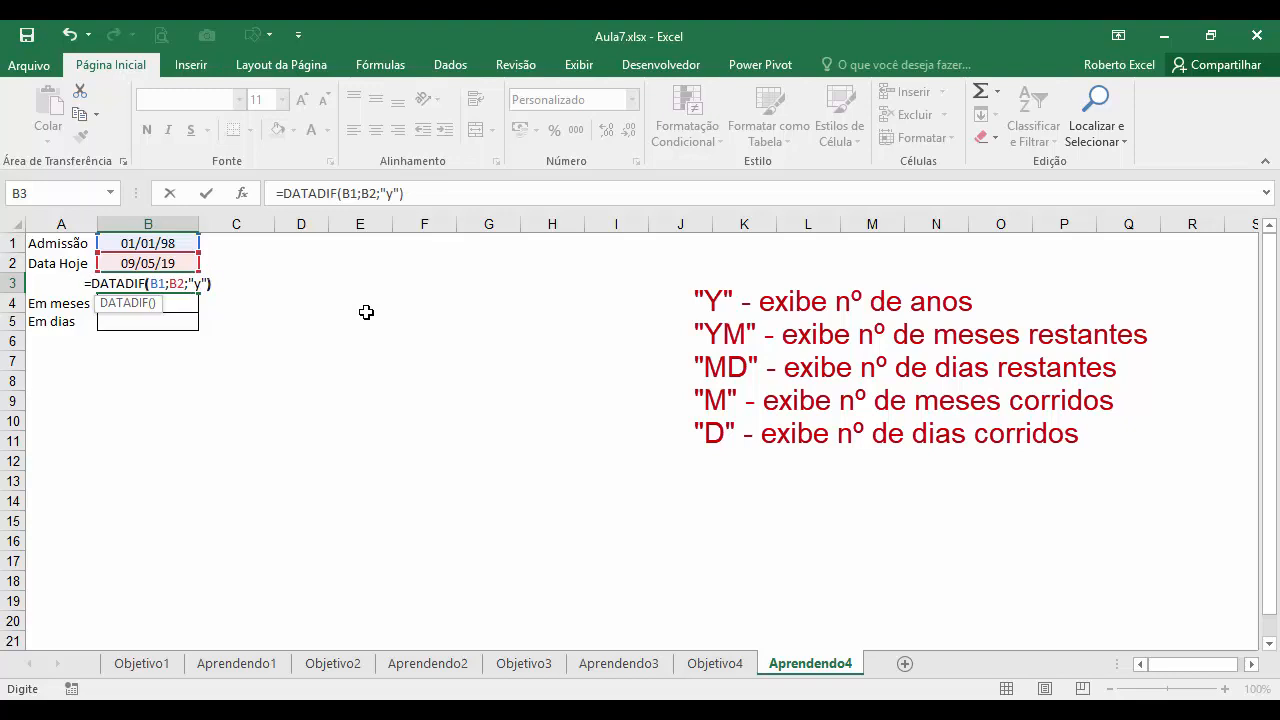
key(Return)
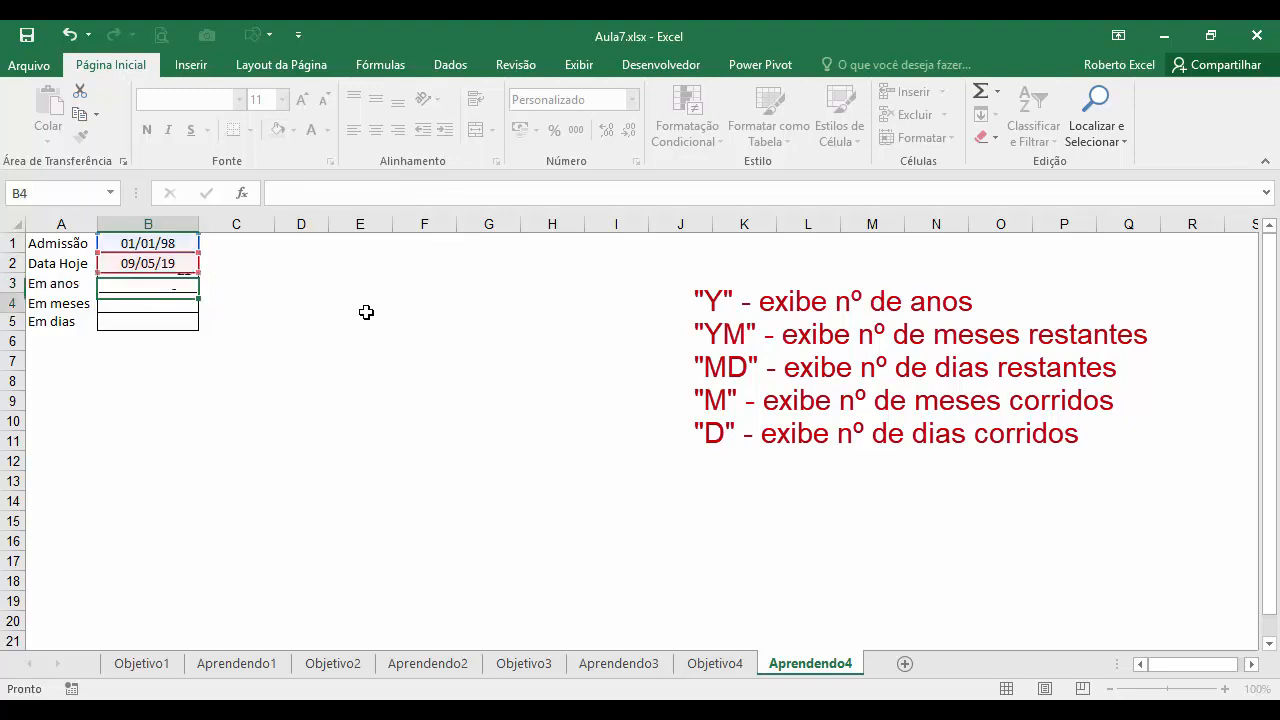
click(186, 282)
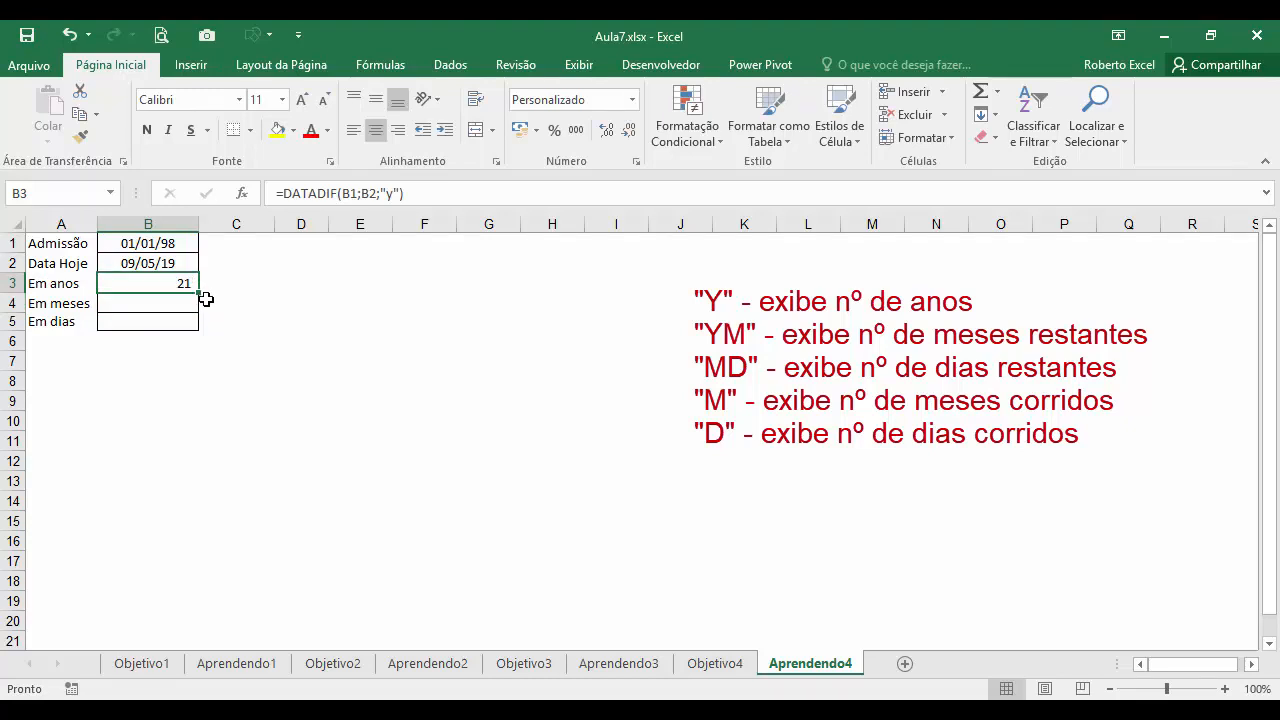
- Enter =DATADIF(B1;B2;"ym") in cell B4 to calculate the remaining months since admission
click(180, 301)
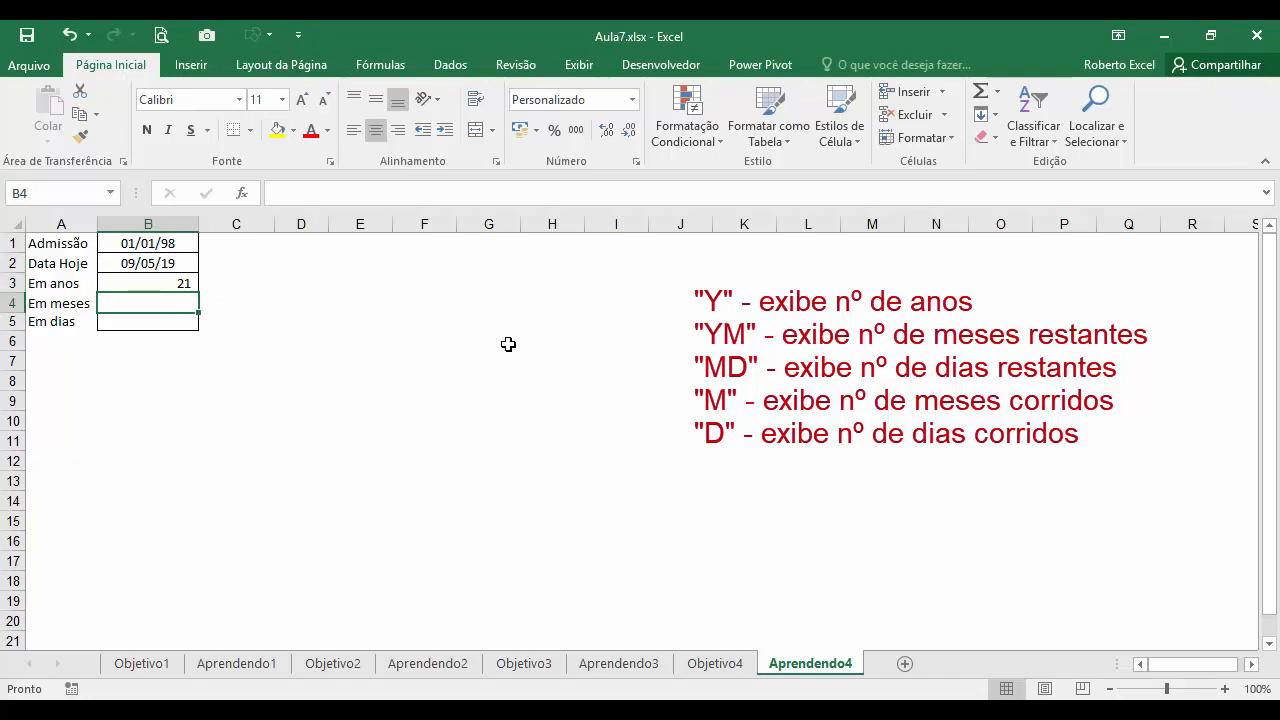
text(=)
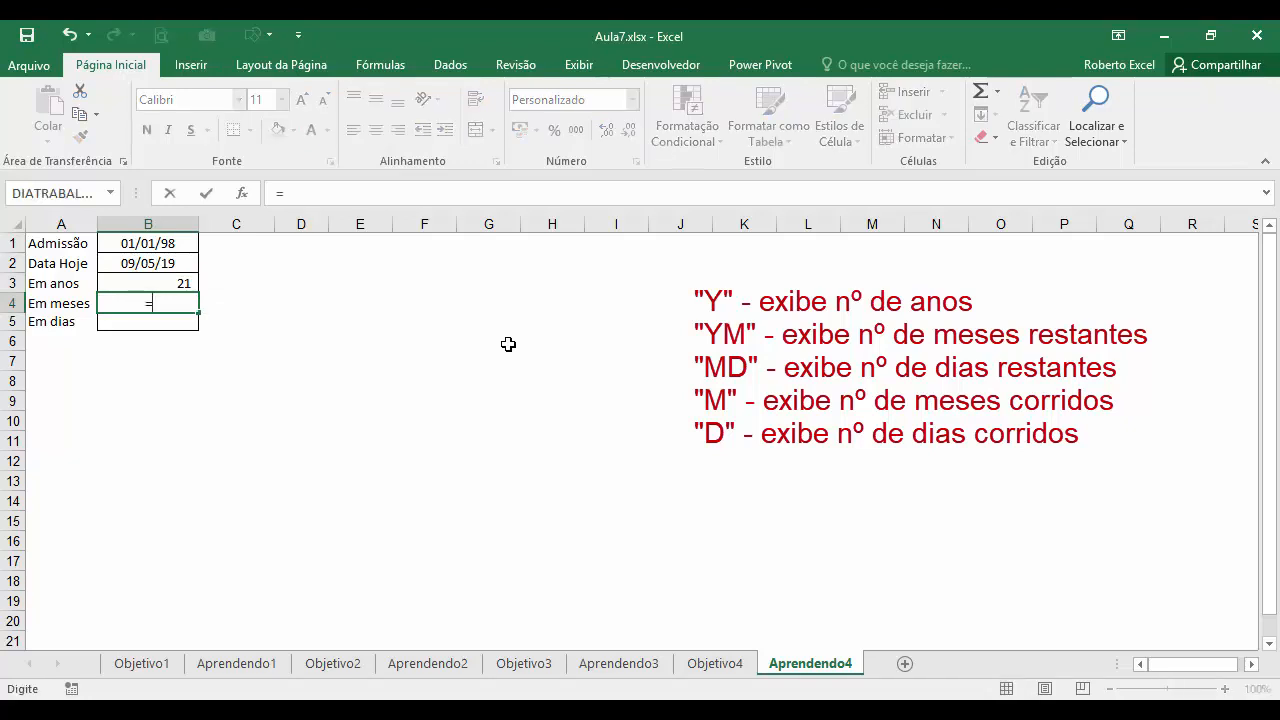
text(DATADI)
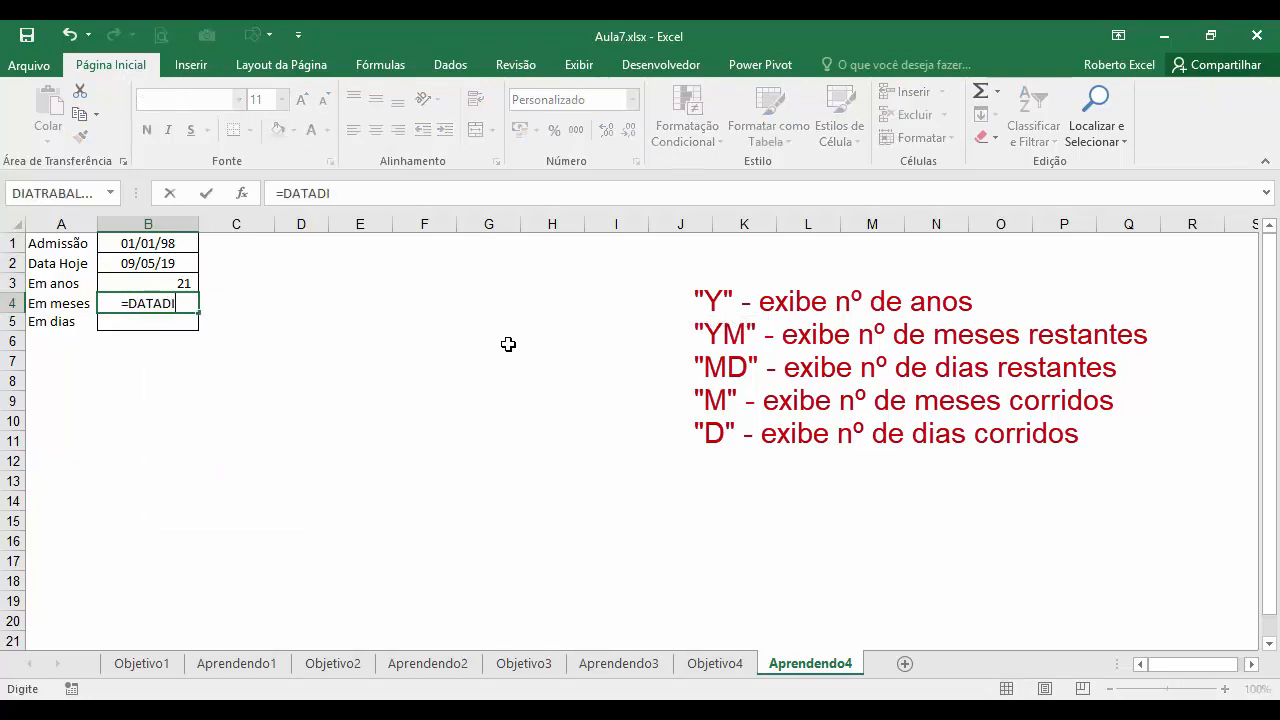
text(F()
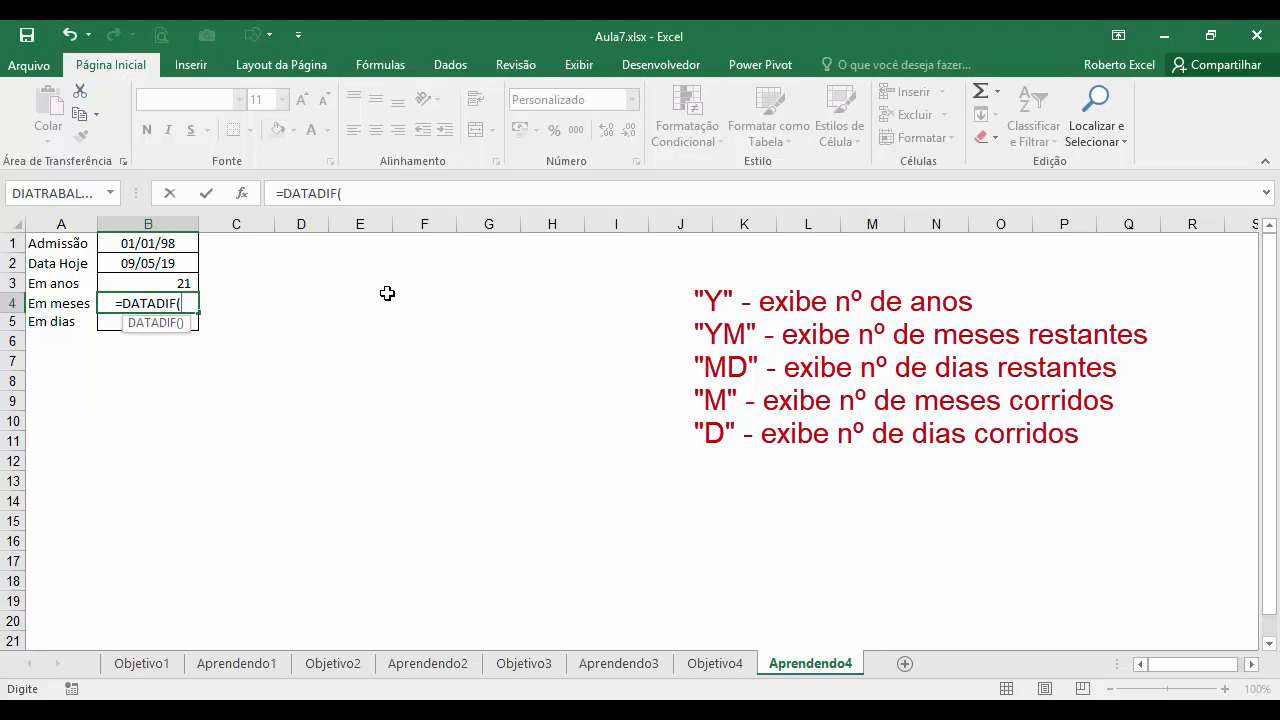
click(171, 244)
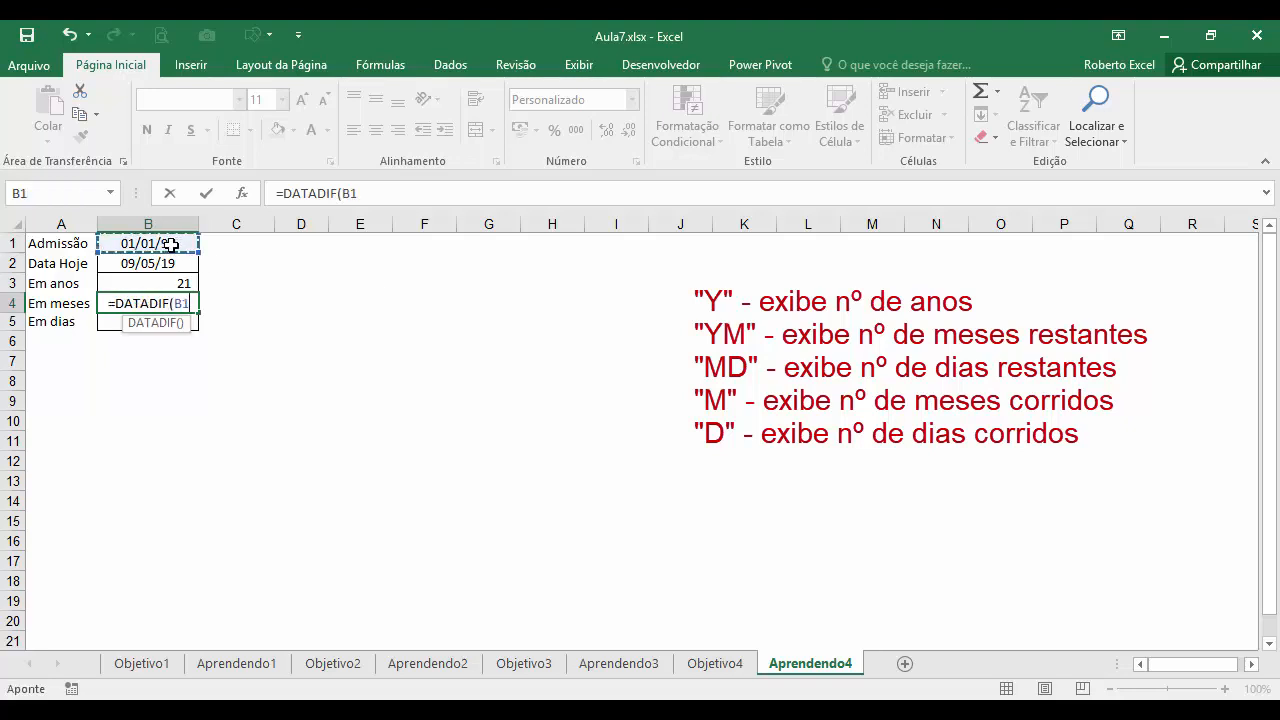
text(;)
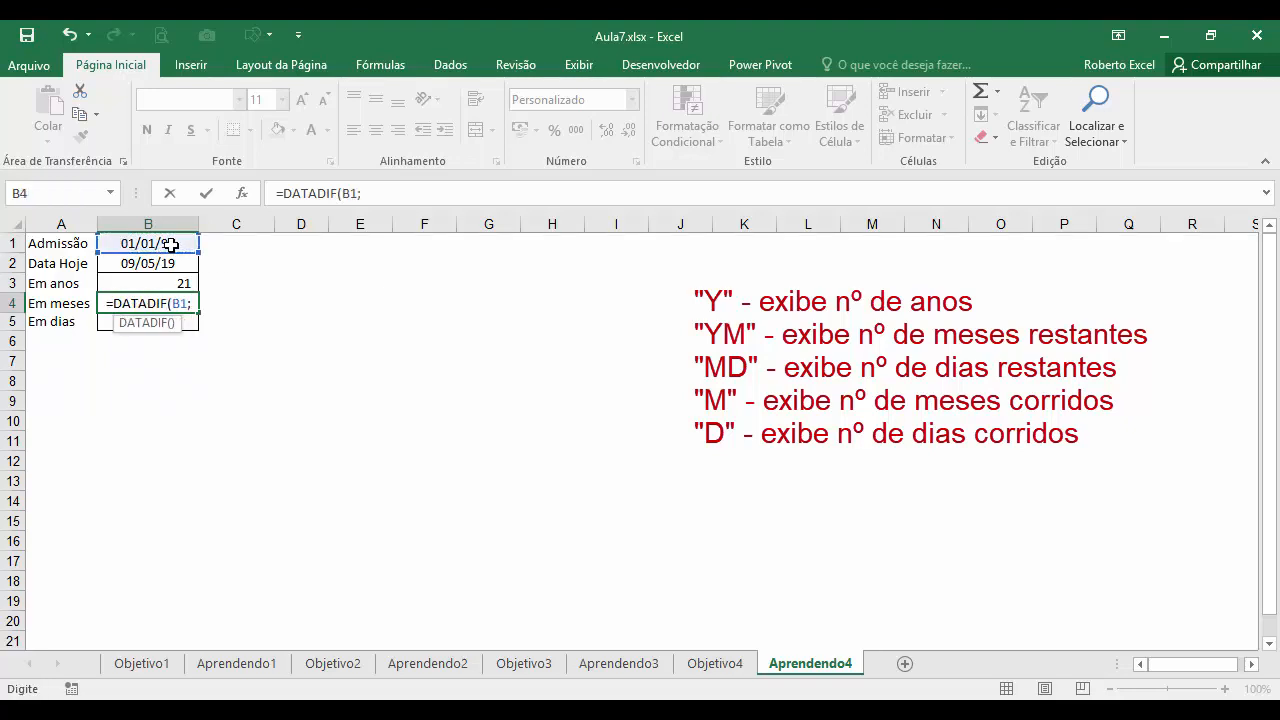
click(178, 263)
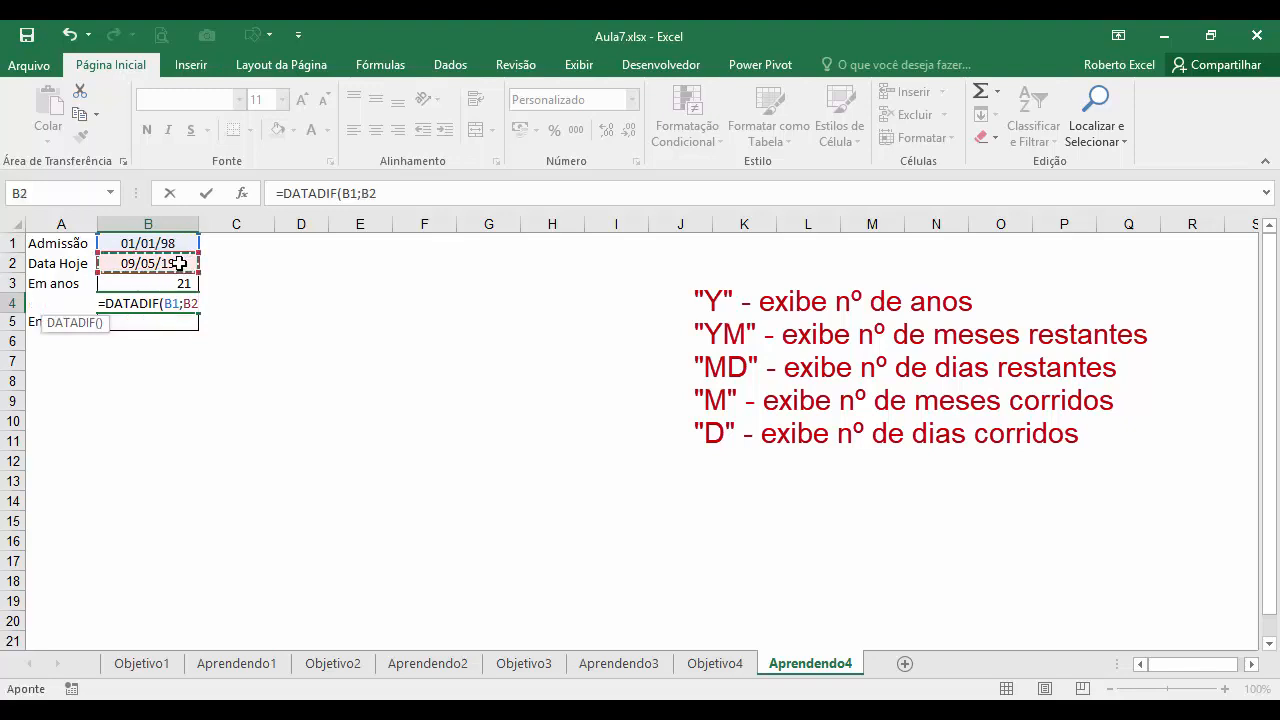
text(;)
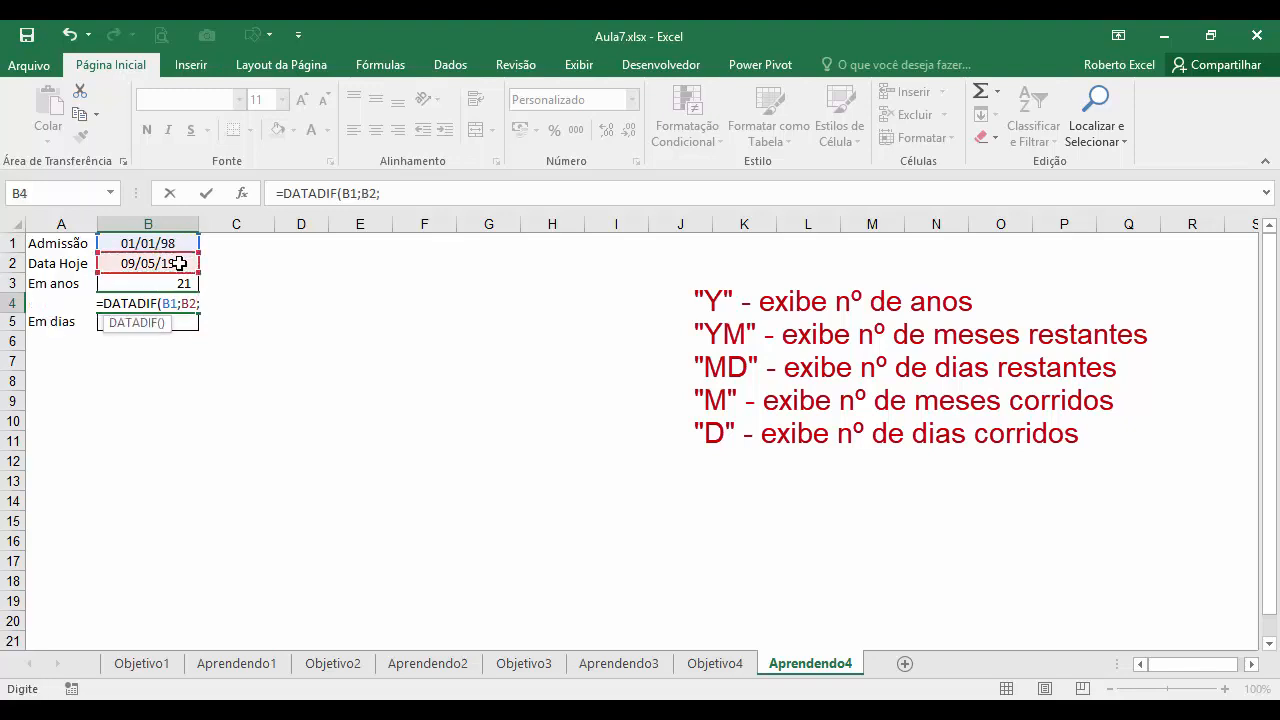
text(")
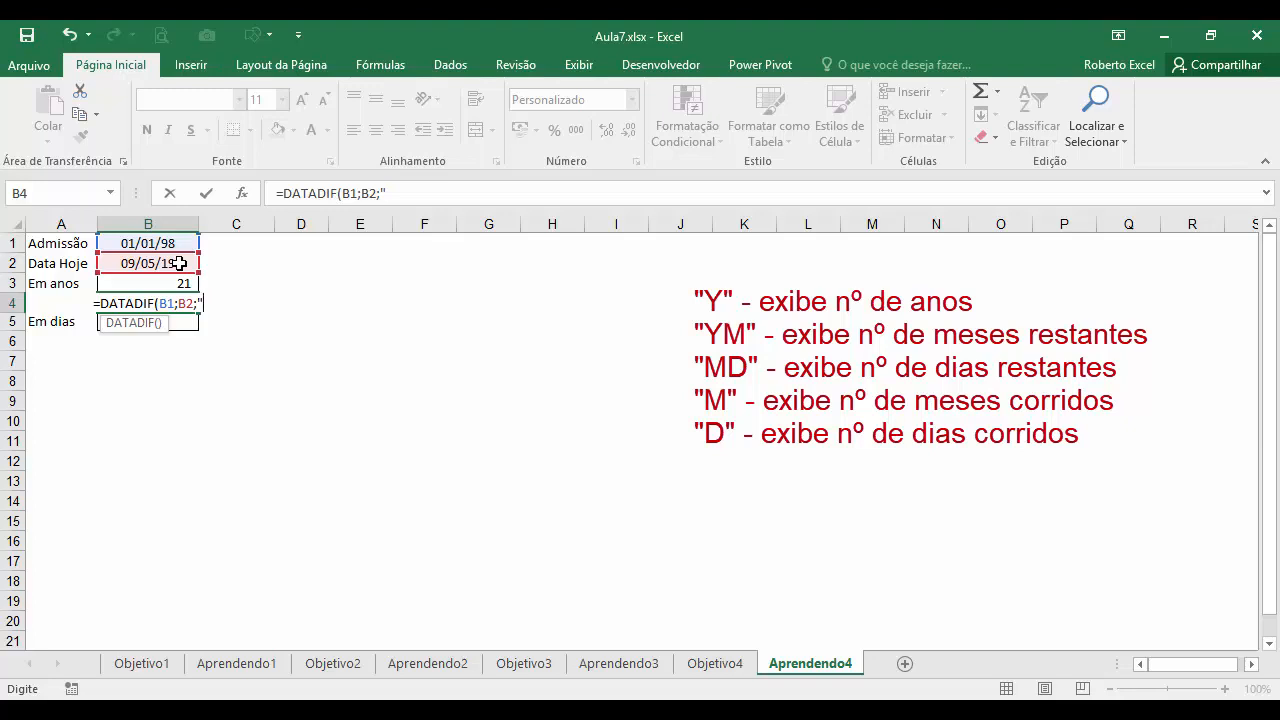
text(m)
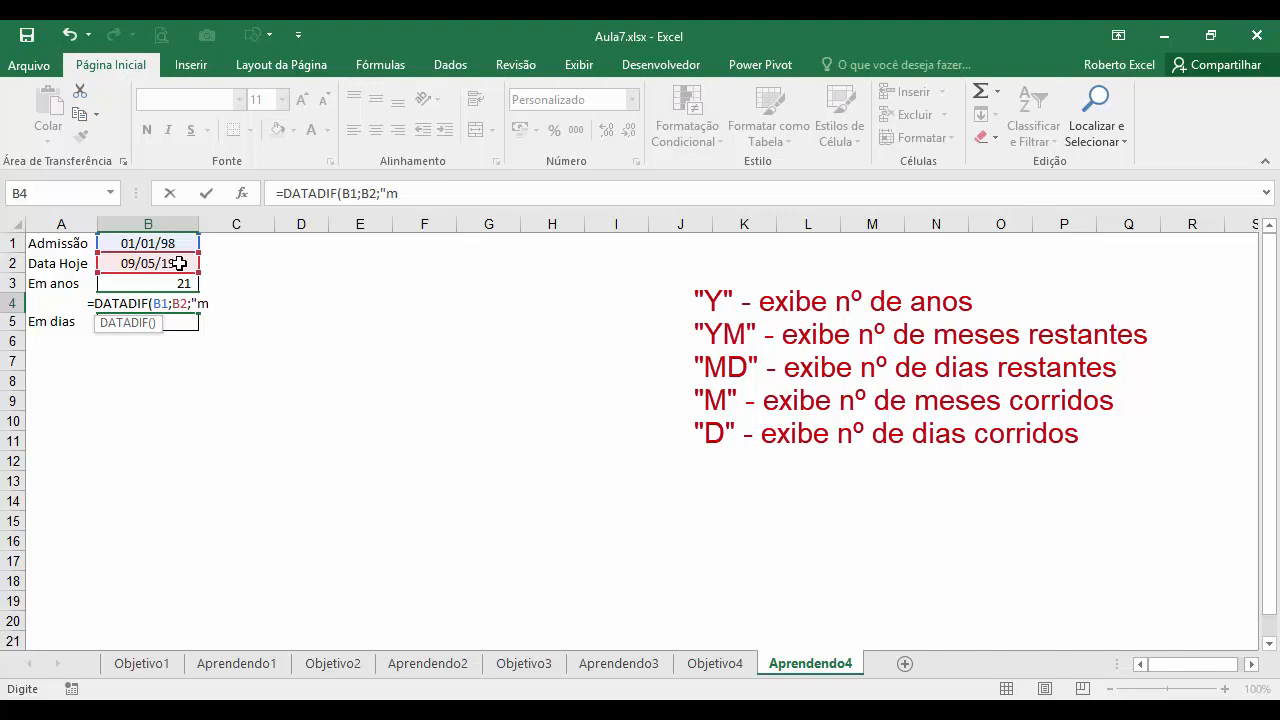
key(BackSpace)
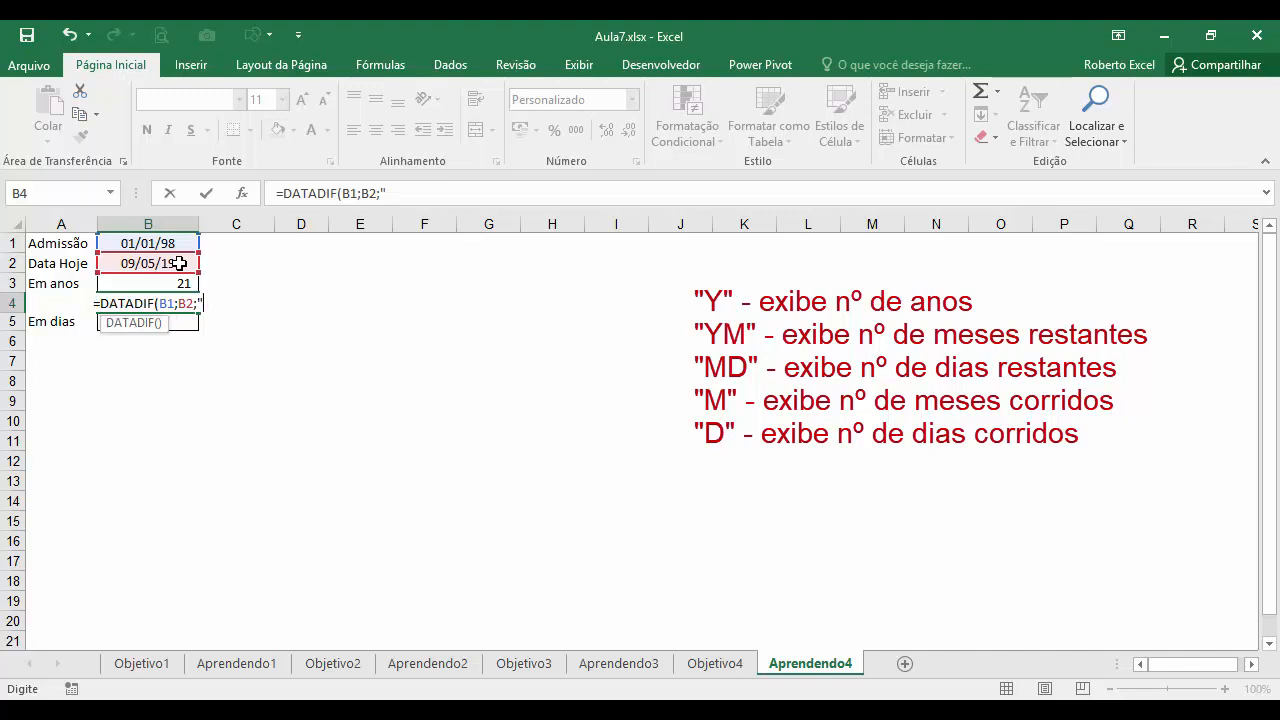
text(y)
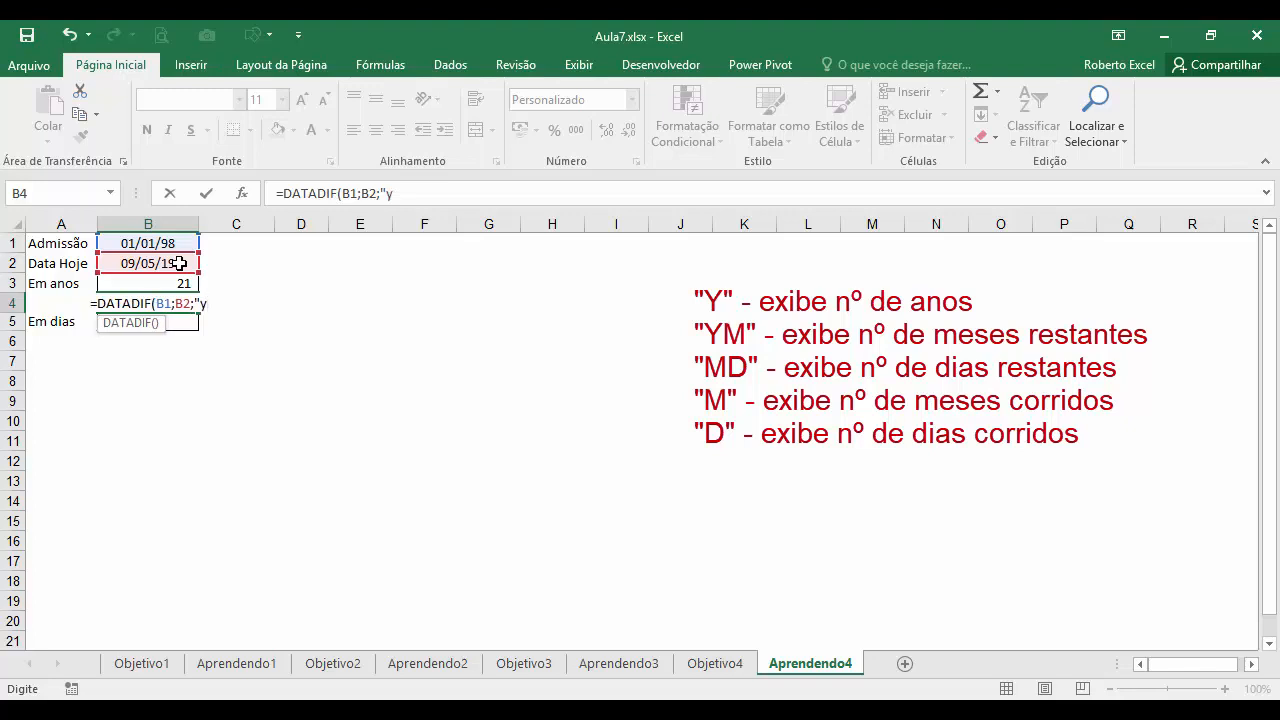
text(m")
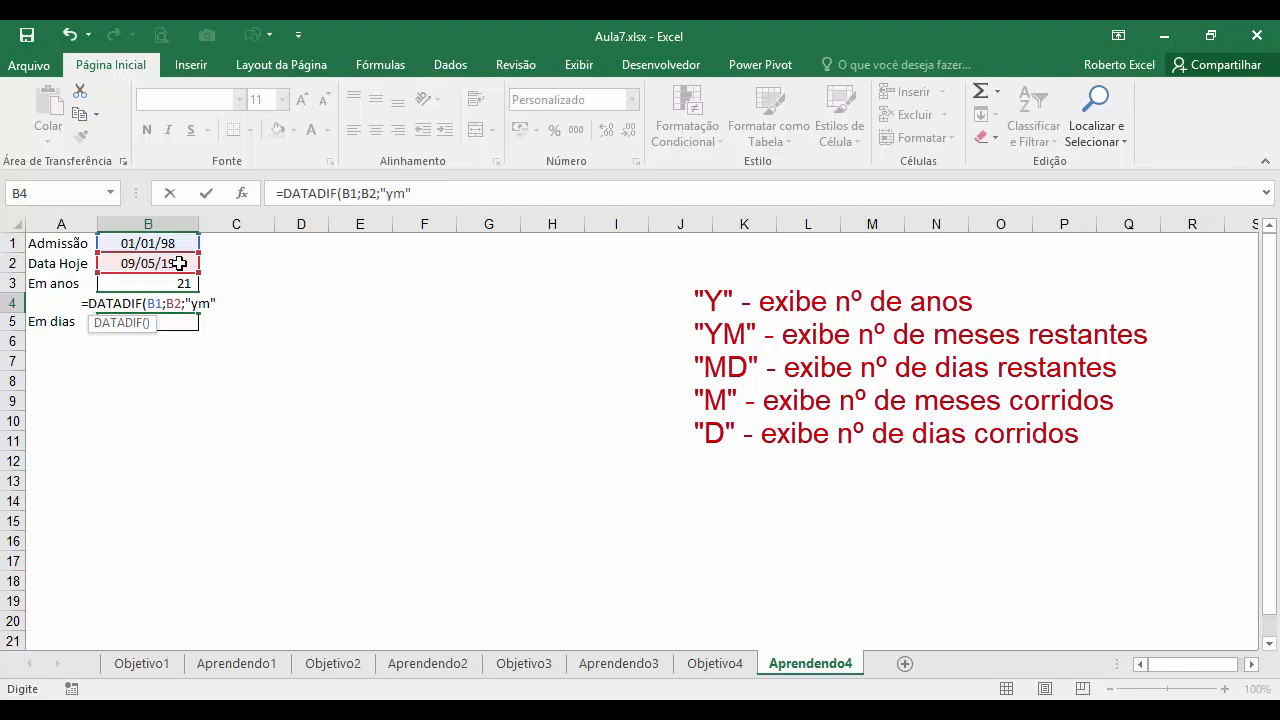
text())
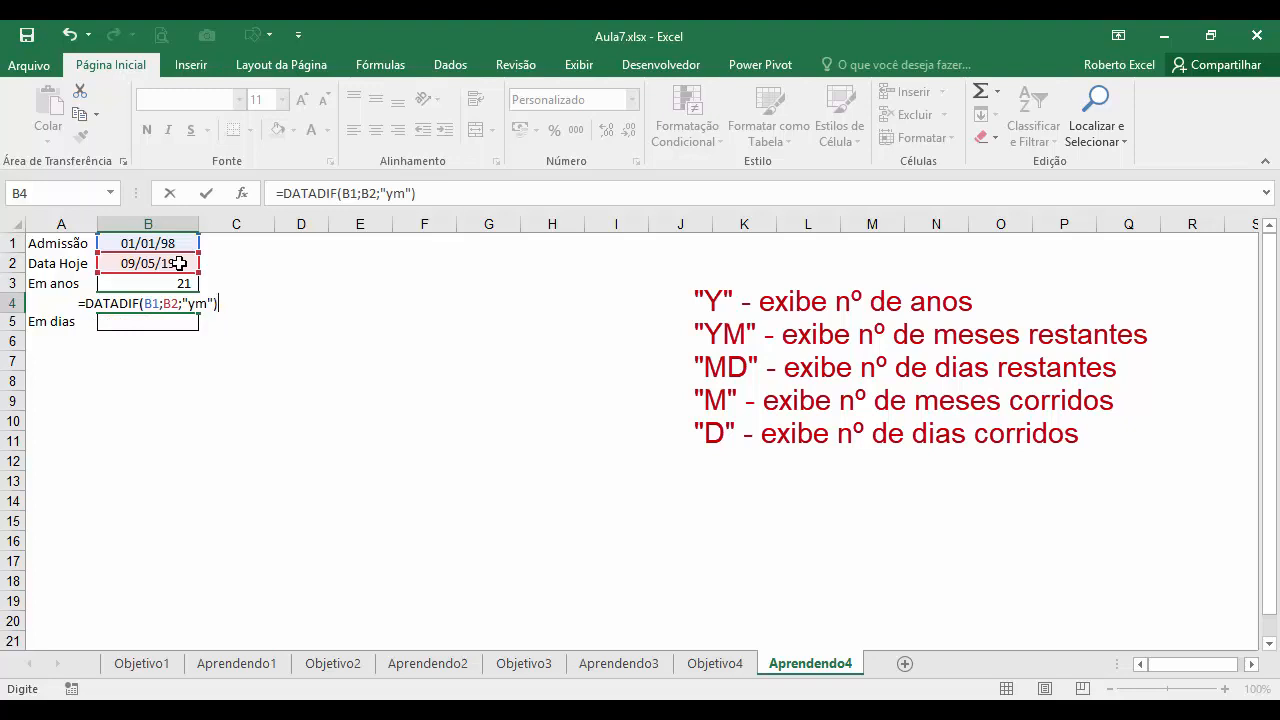
key(Return)
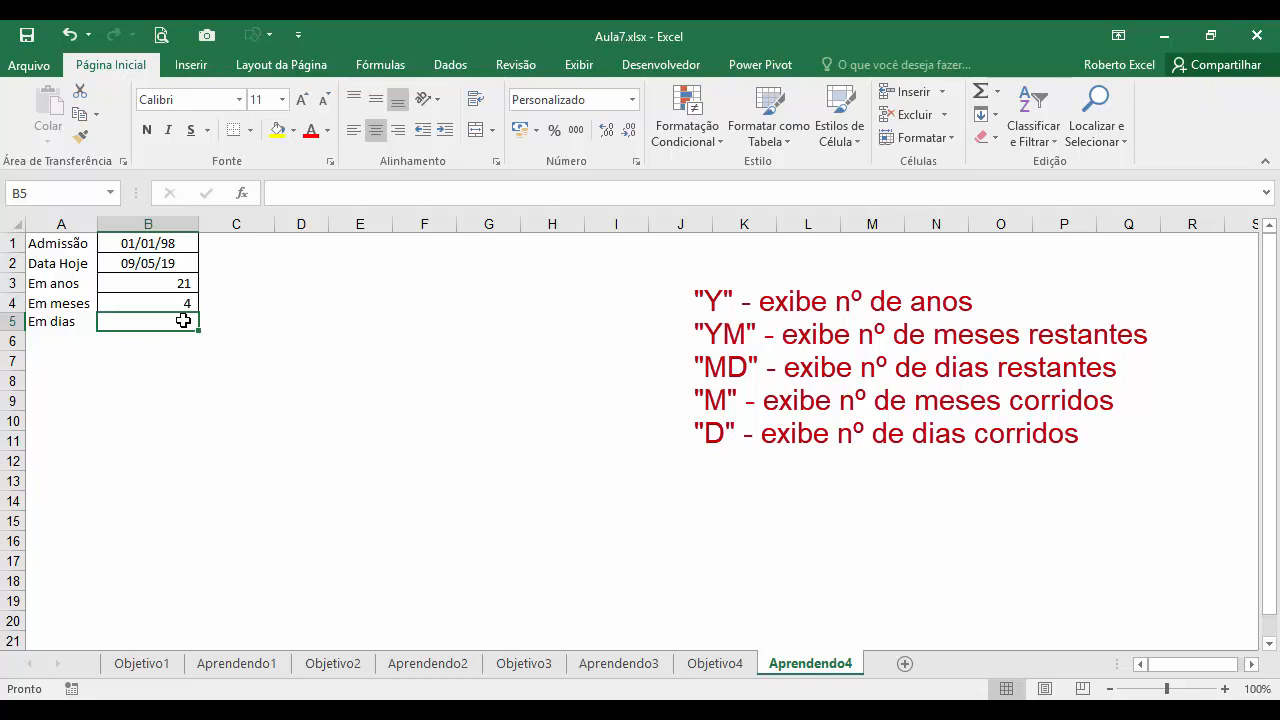
- Enter =DATADIF(B1;B2;"md") in cell B5 to calculate the remaining days since admission
text(=)
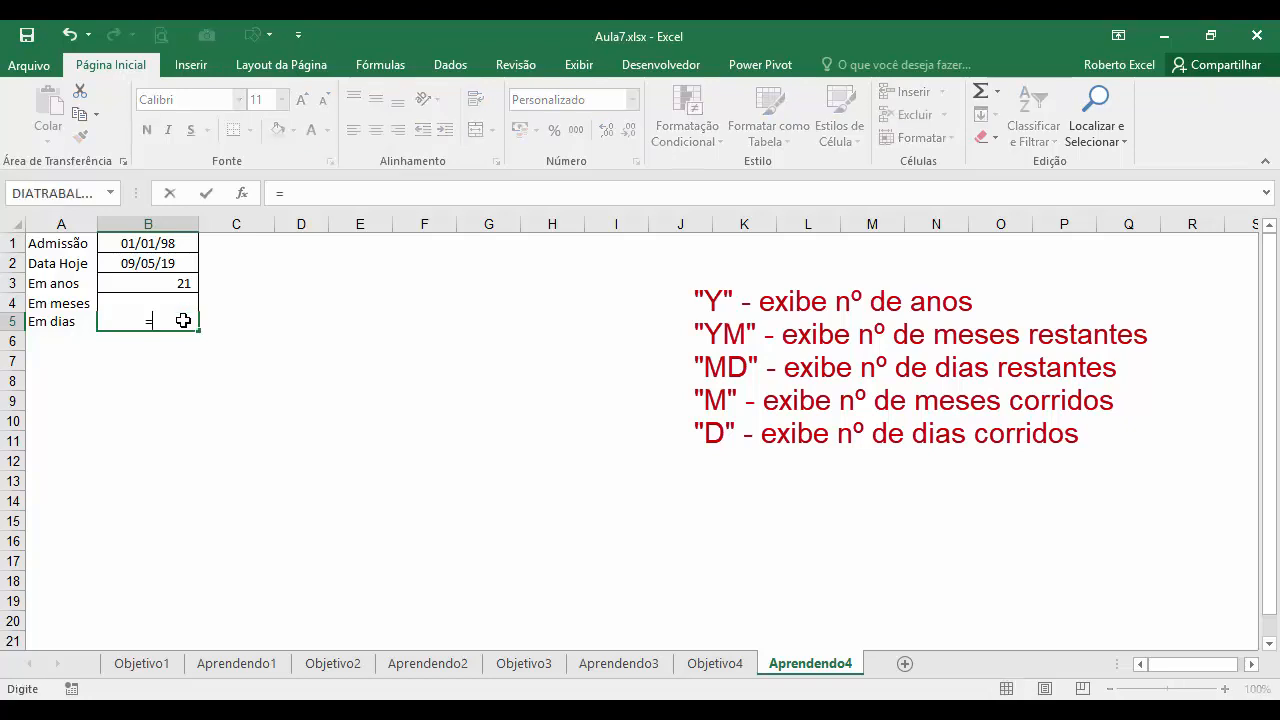
text(DA)
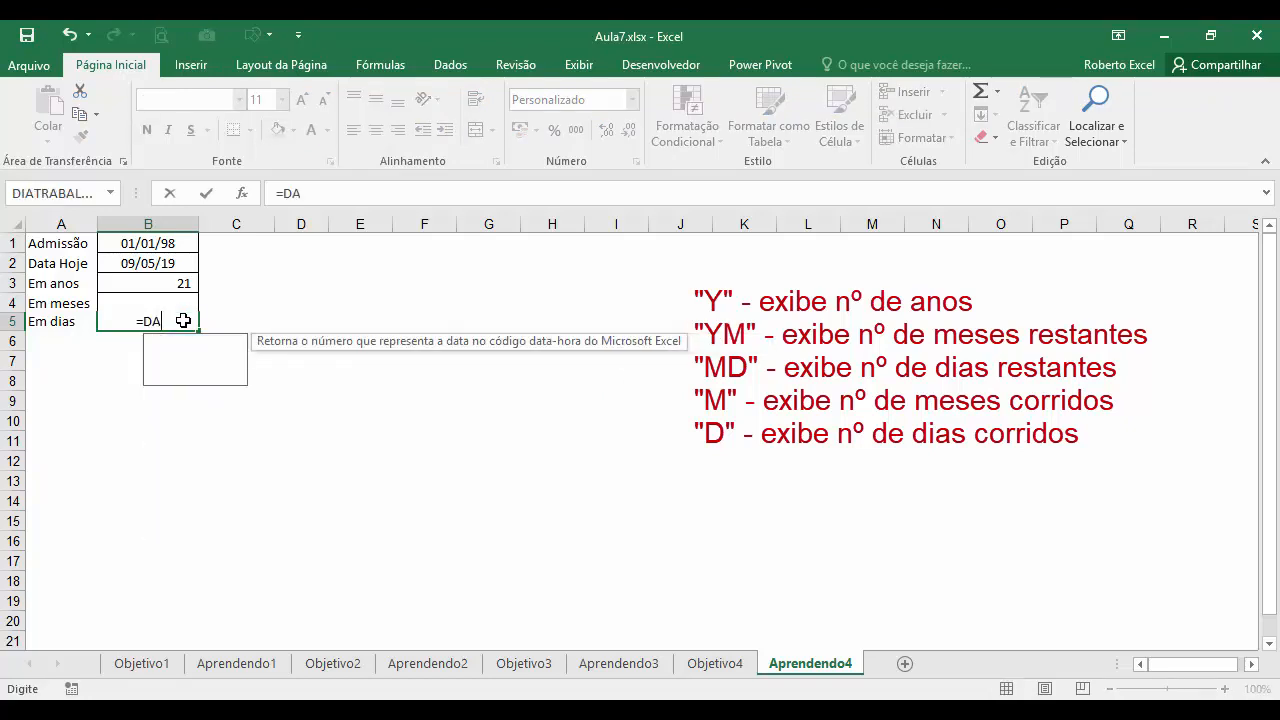
text(TADIF()
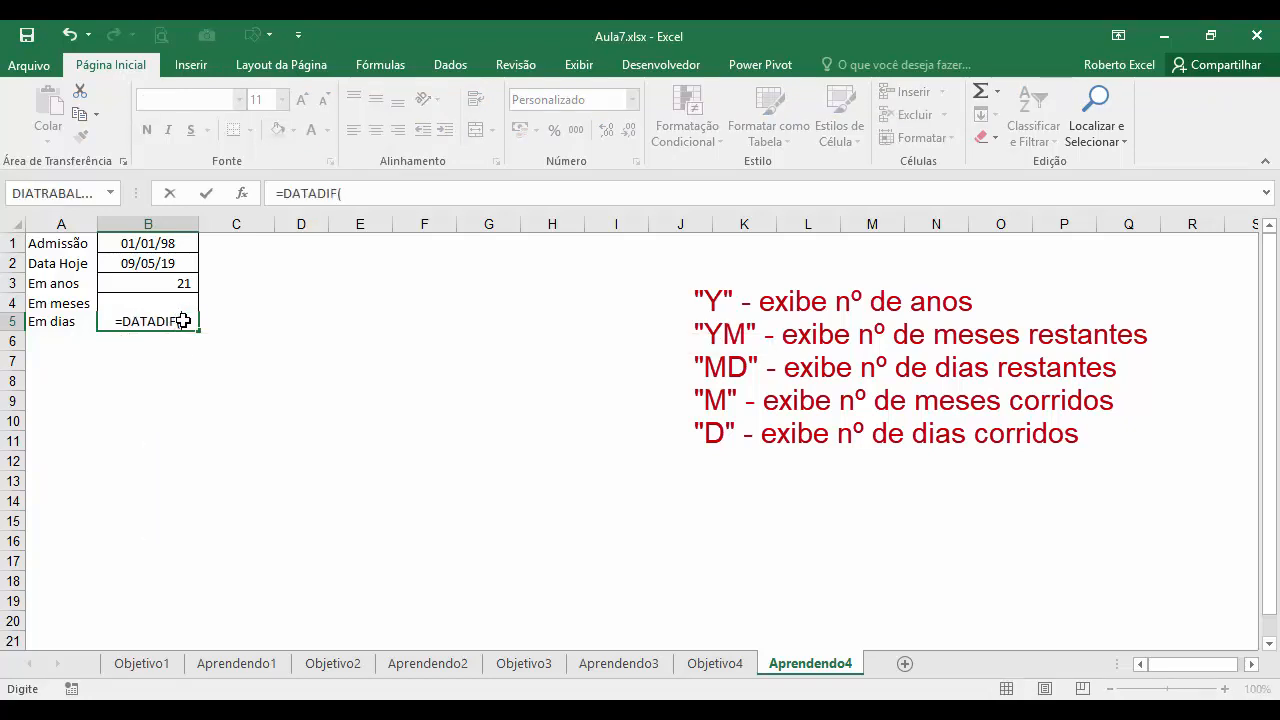
click(160, 245)
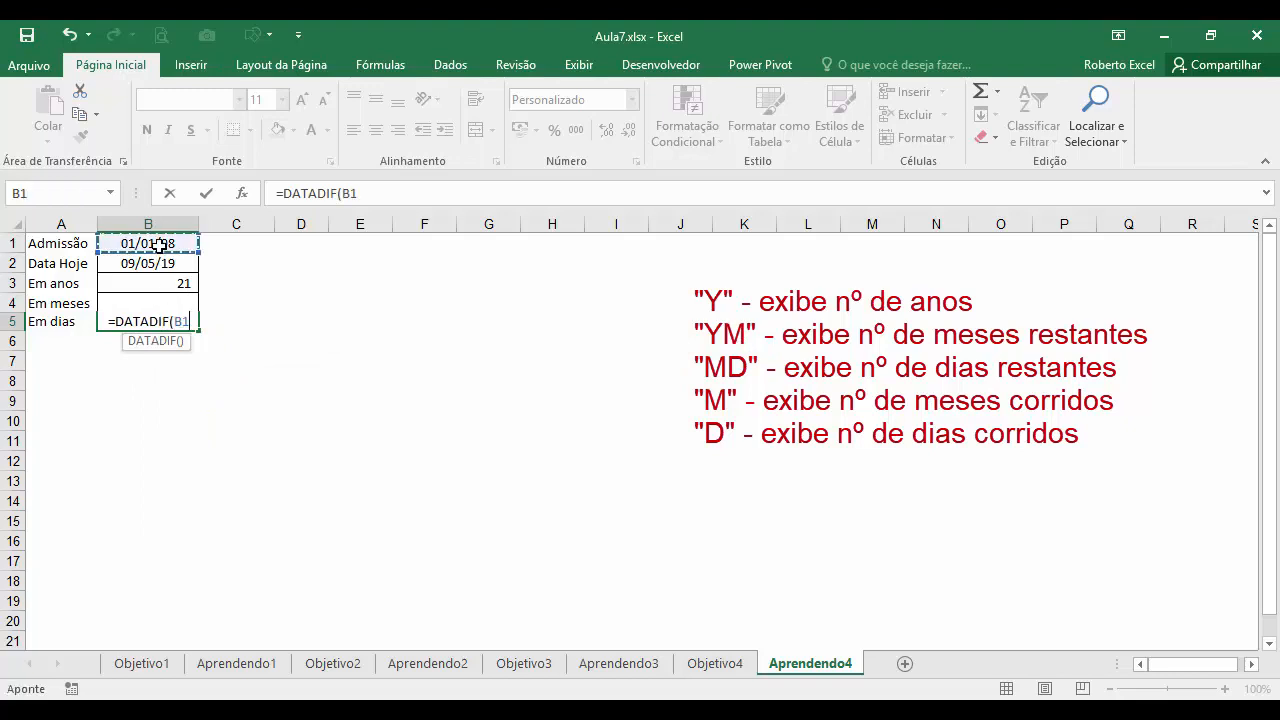
text(;)
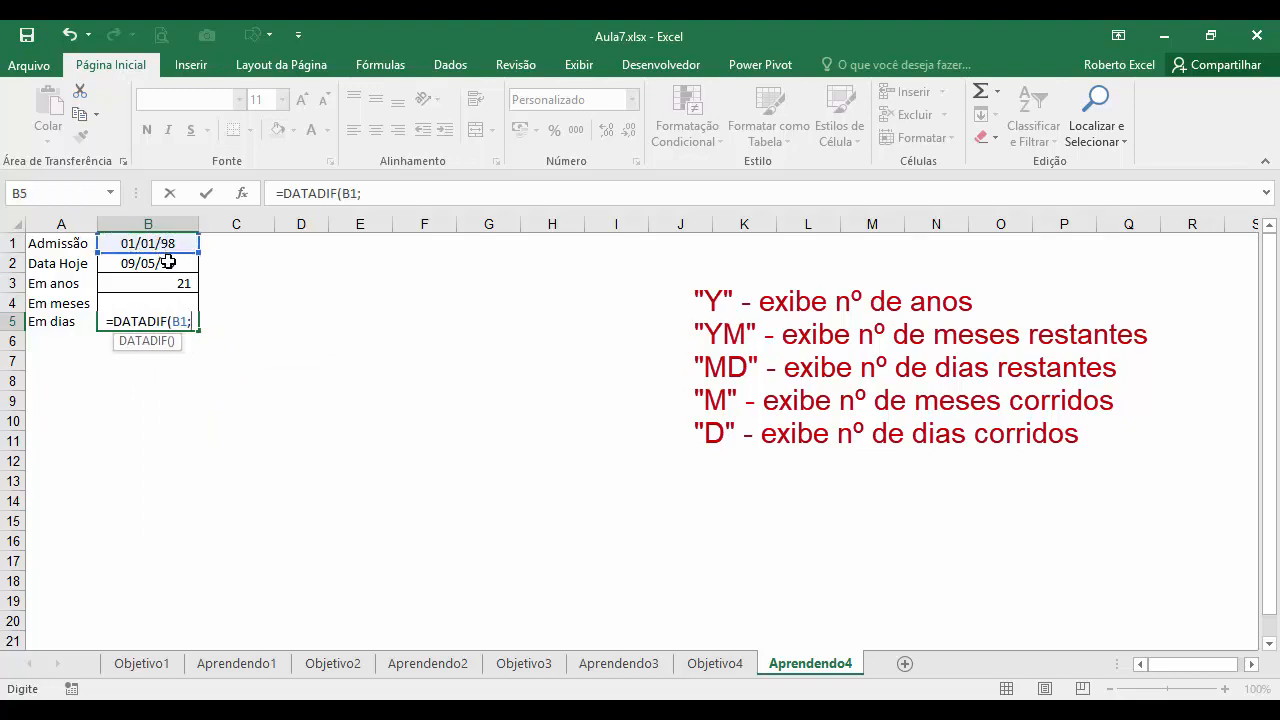
click(169, 263)
text(;)
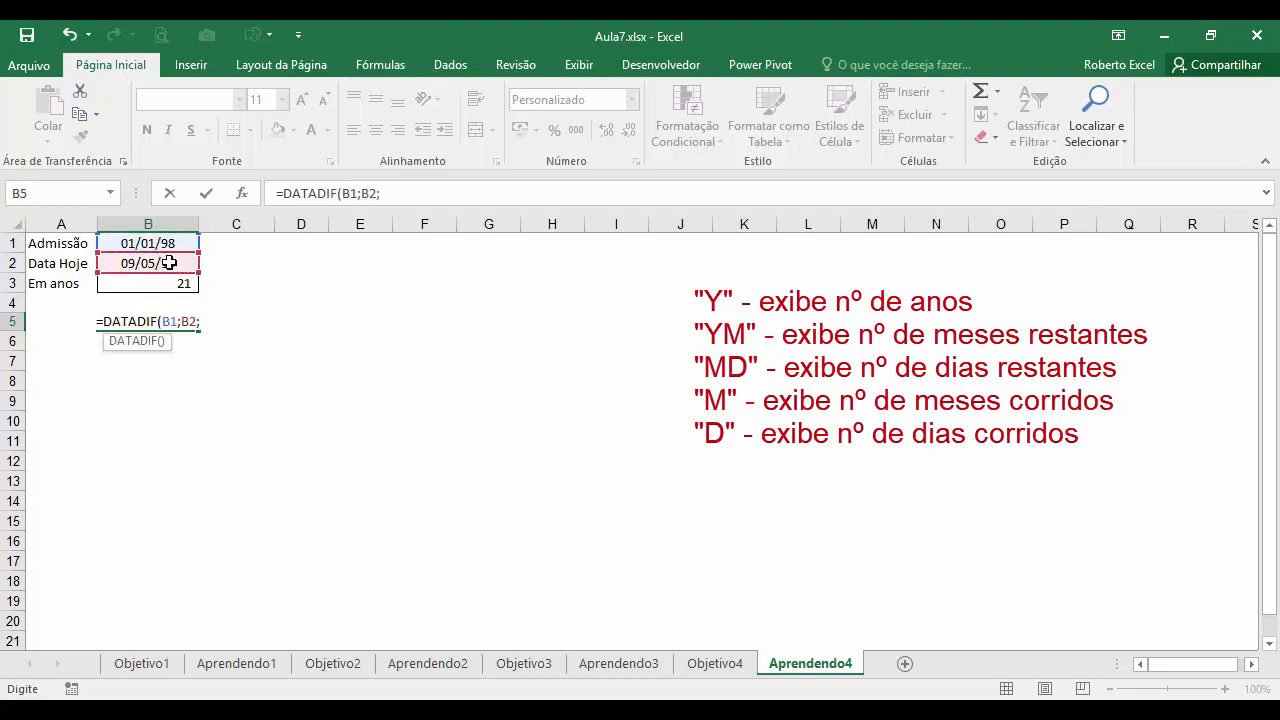
text(")
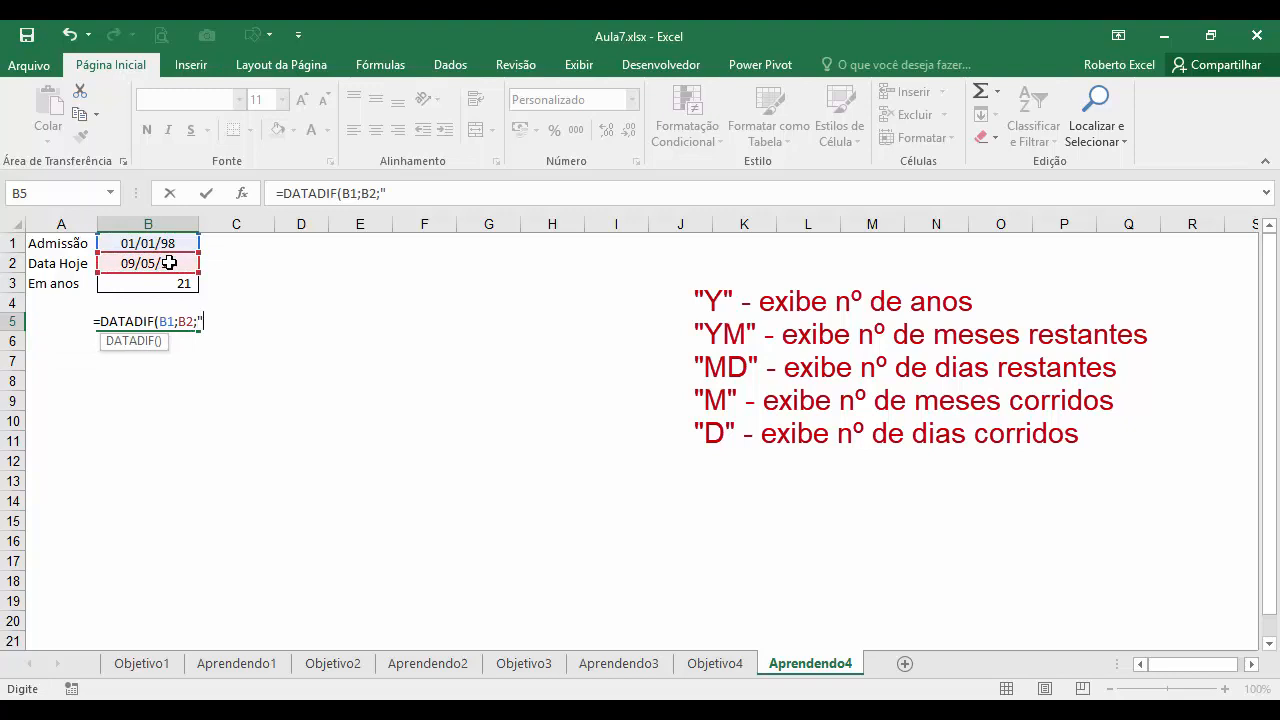
text(md")
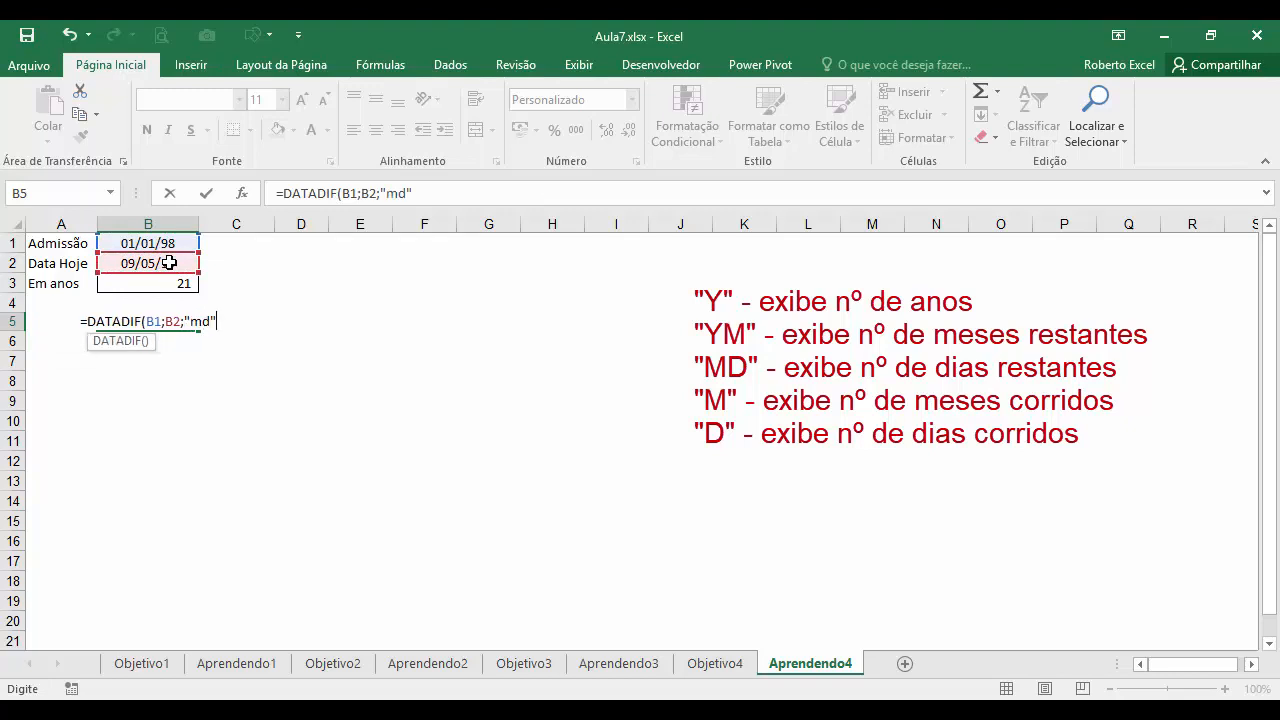
text())
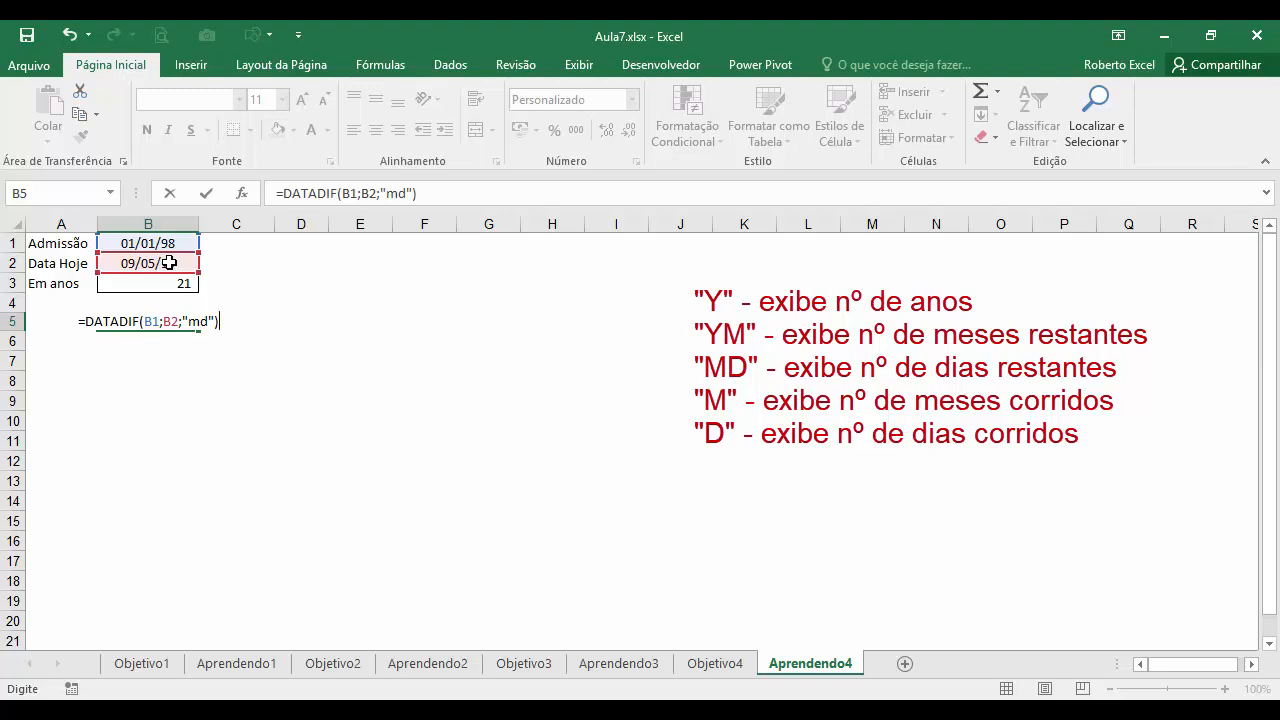
key(Return)
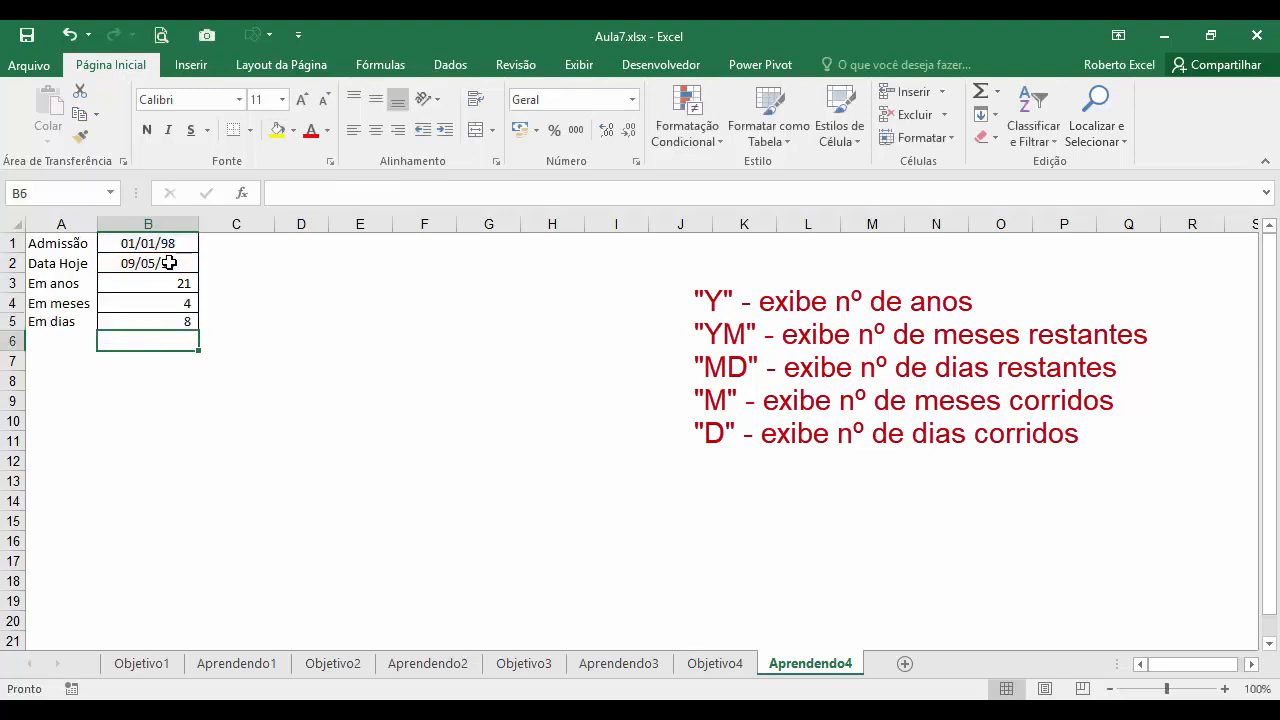
click(284, 327)
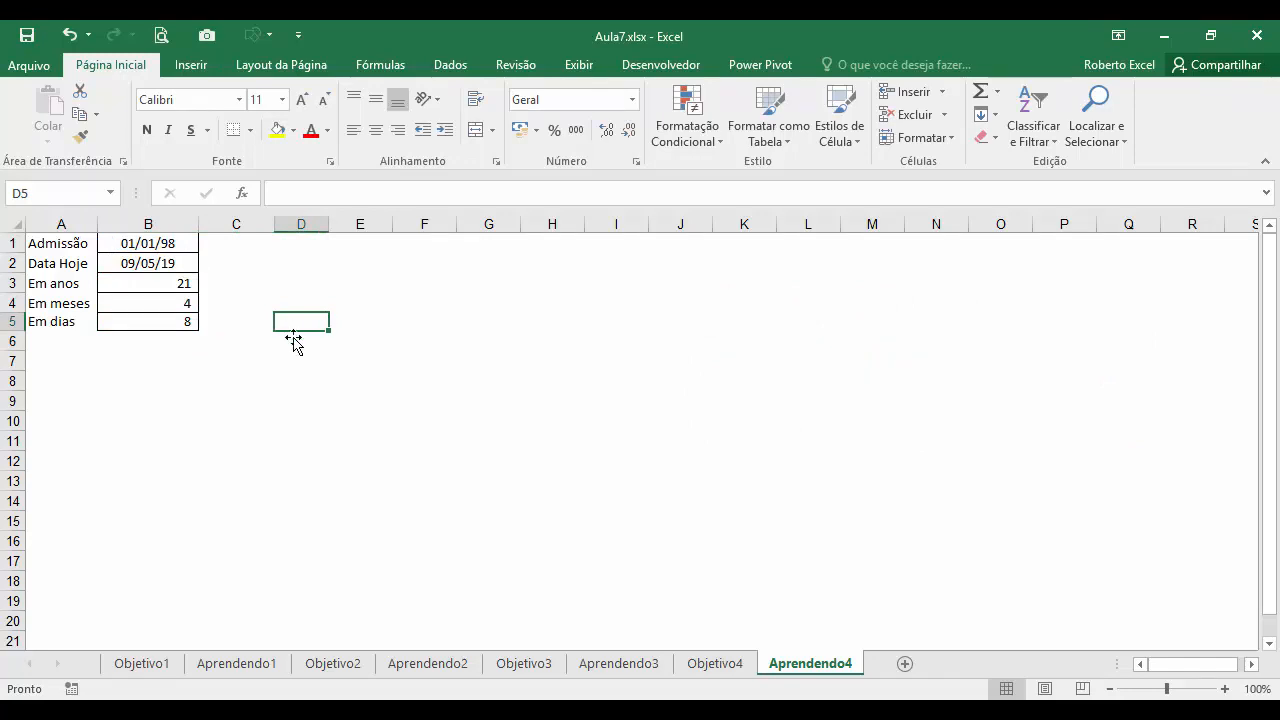